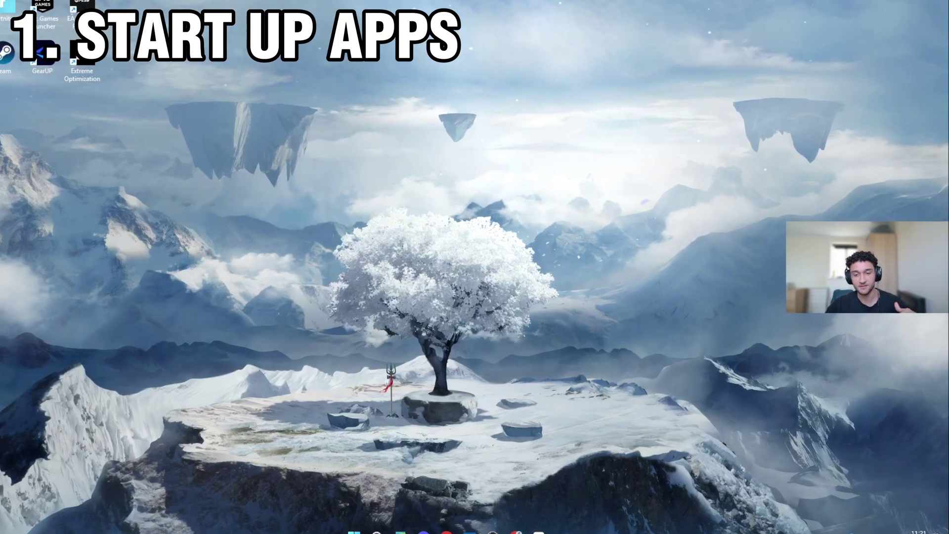
# Step: Open Task Manager's Startup apps and confirm only NVIDIA Broadcast, steam and TranslucentTB remain enabled
pyautogui.rightClick(642, 523)
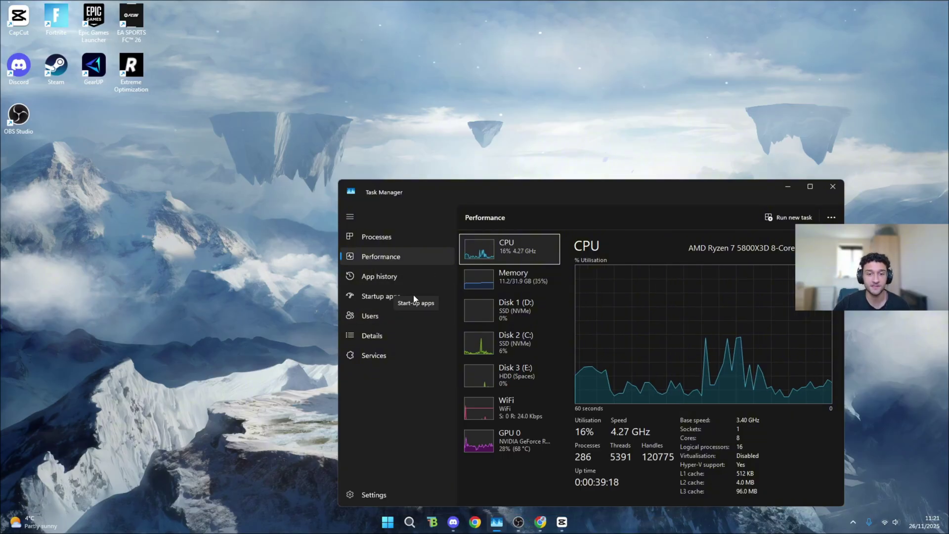
pyautogui.click(372, 297)
pyautogui.moveTo(693, 187); pyautogui.dragTo(545, 92)
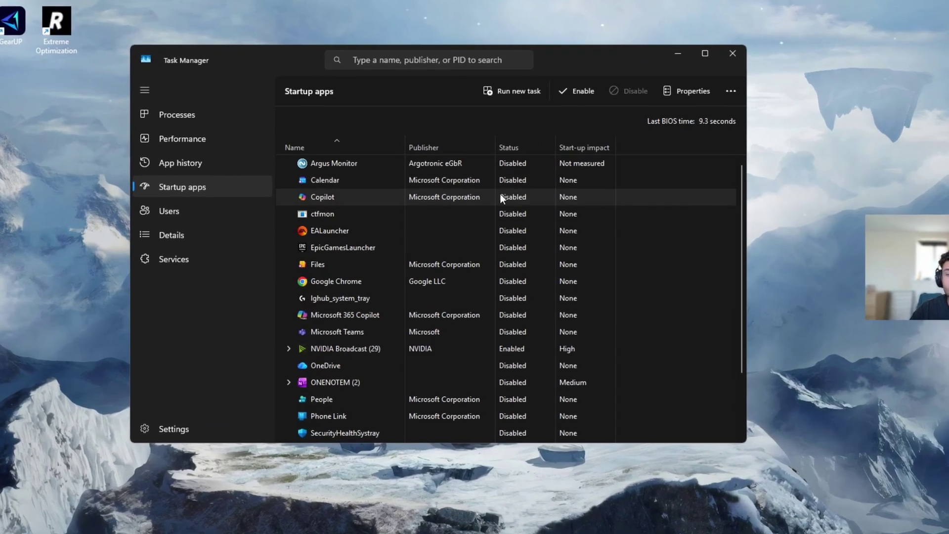
pyautogui.scroll(-3, 500, 210)
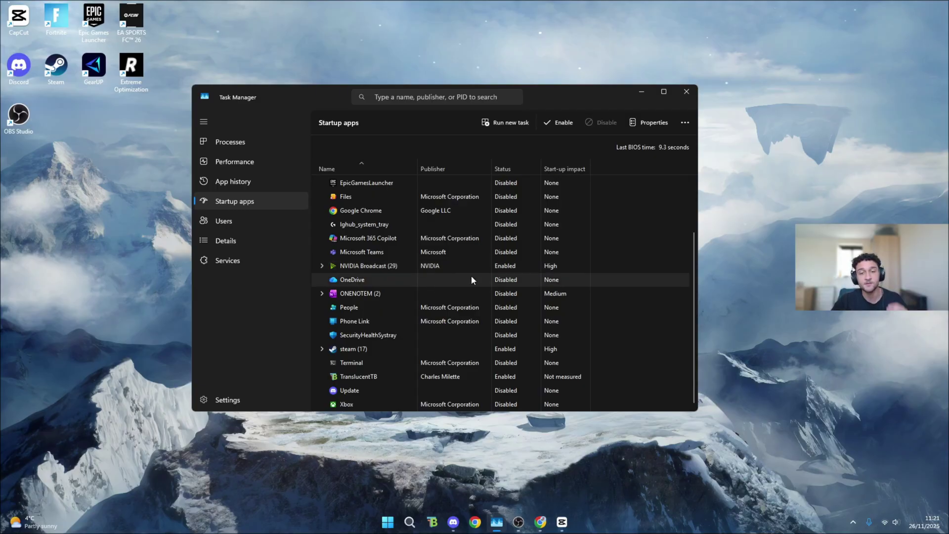
pyautogui.scroll(2, 470, 275)
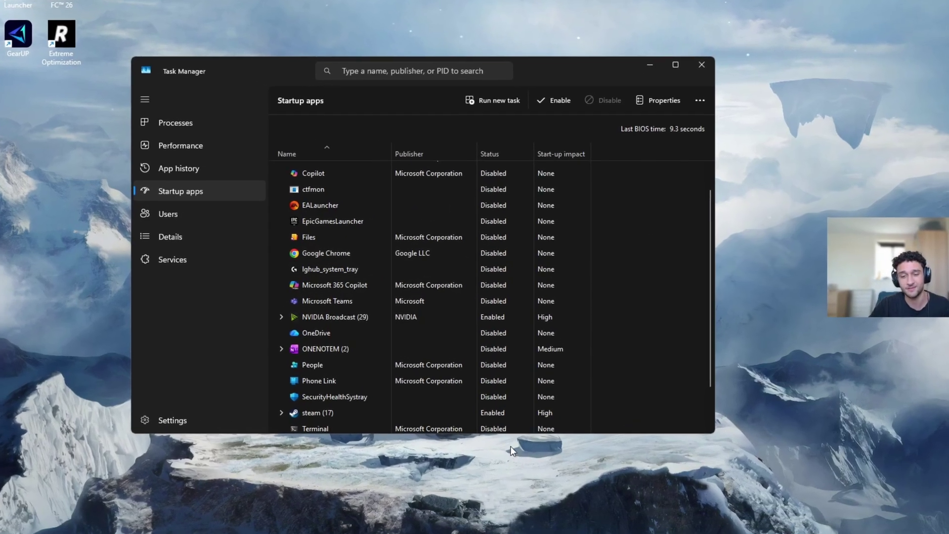
pyautogui.scroll(-1, 499, 418)
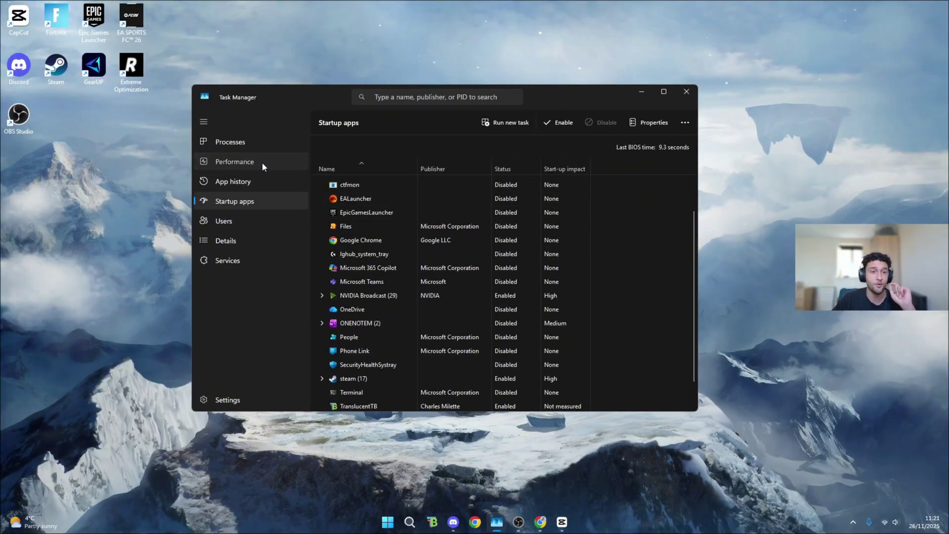
pyautogui.click(161, 130)
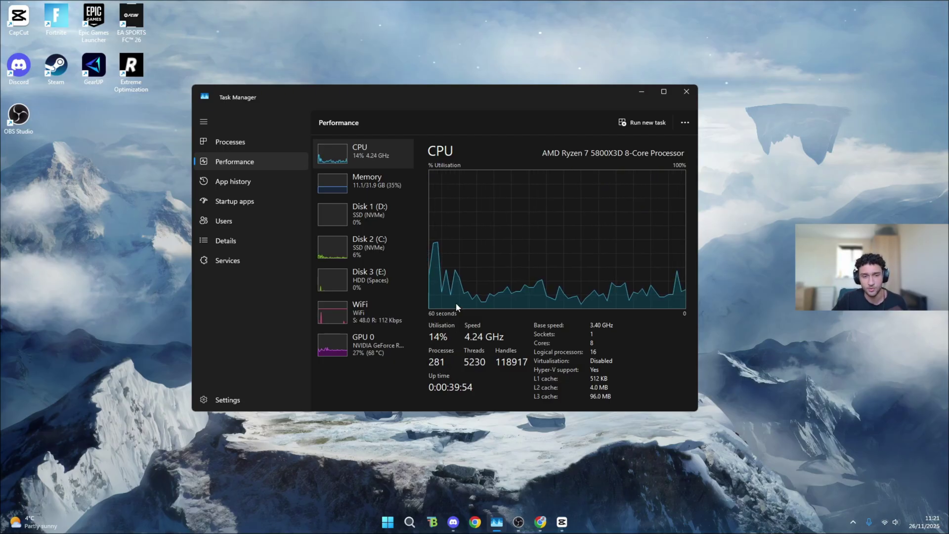
# Step: Review Settings > Apps > Startup, where only NVIDIA Broadcast, Steam and TranslucentTB are on
pyautogui.click(232, 263)
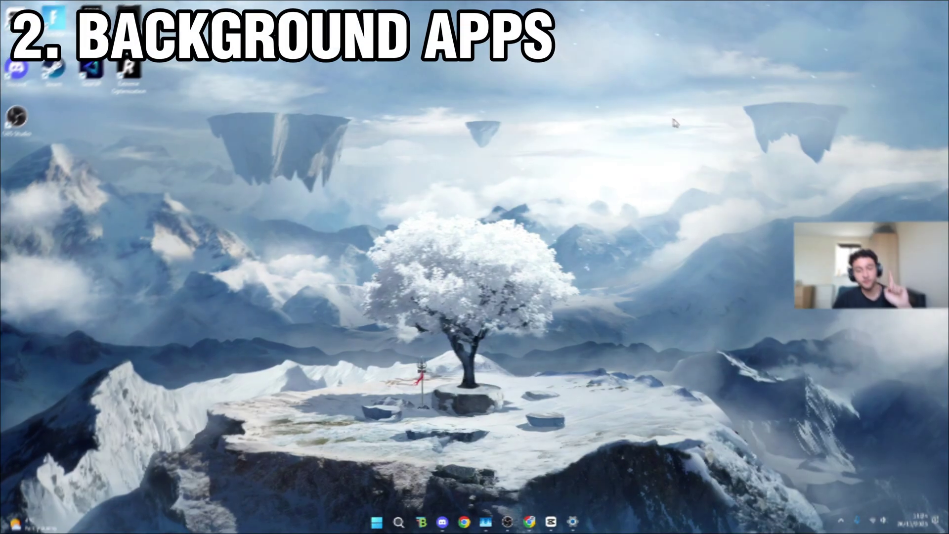
pyautogui.click(572, 521)
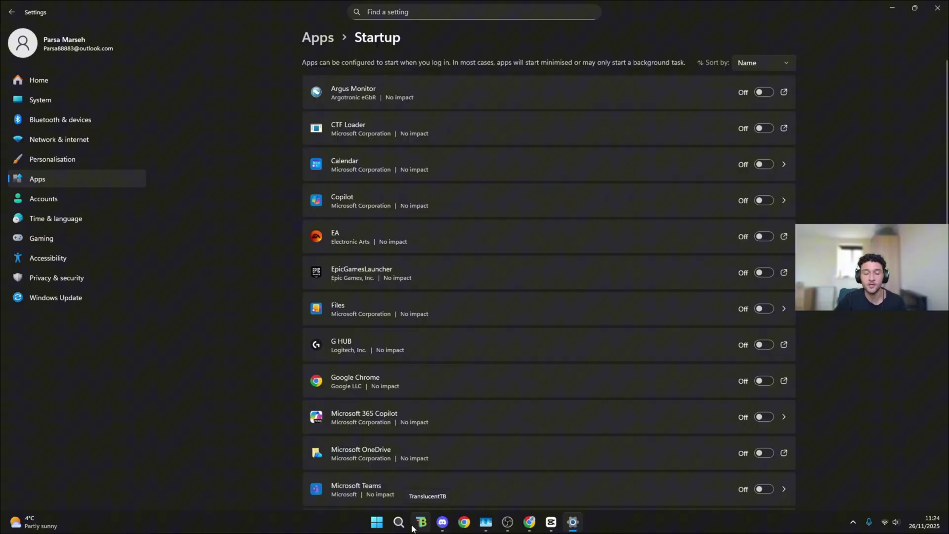
pyautogui.click(399, 521)
pyautogui.press('Escape')
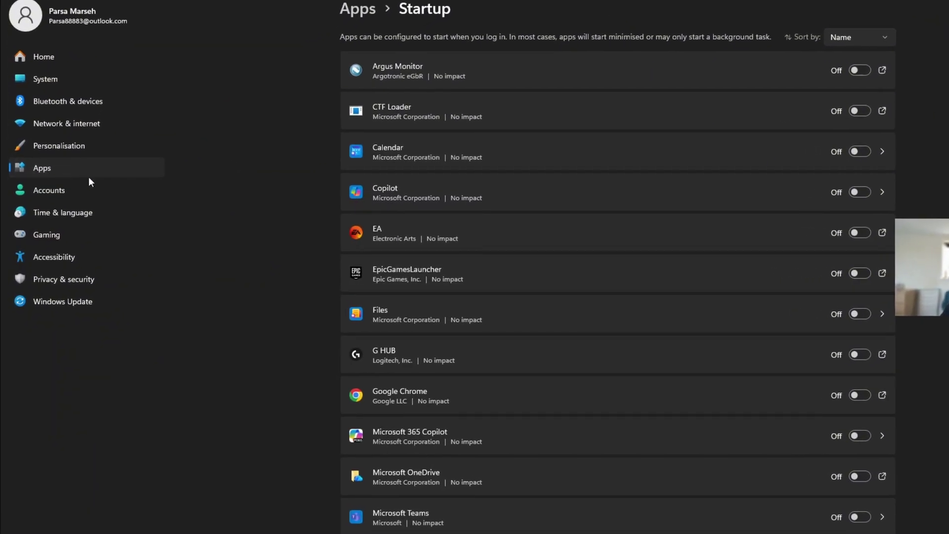
pyautogui.click(44, 171)
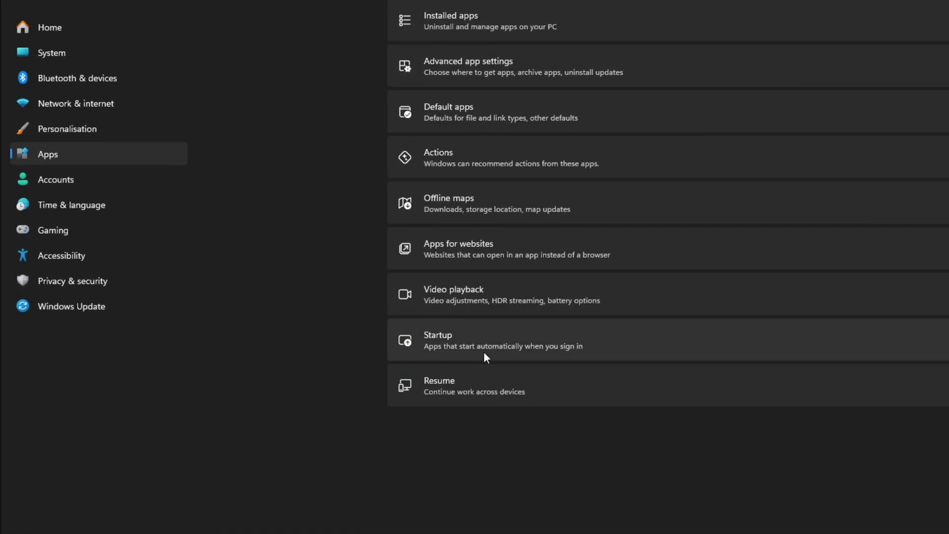
pyautogui.click(484, 346)
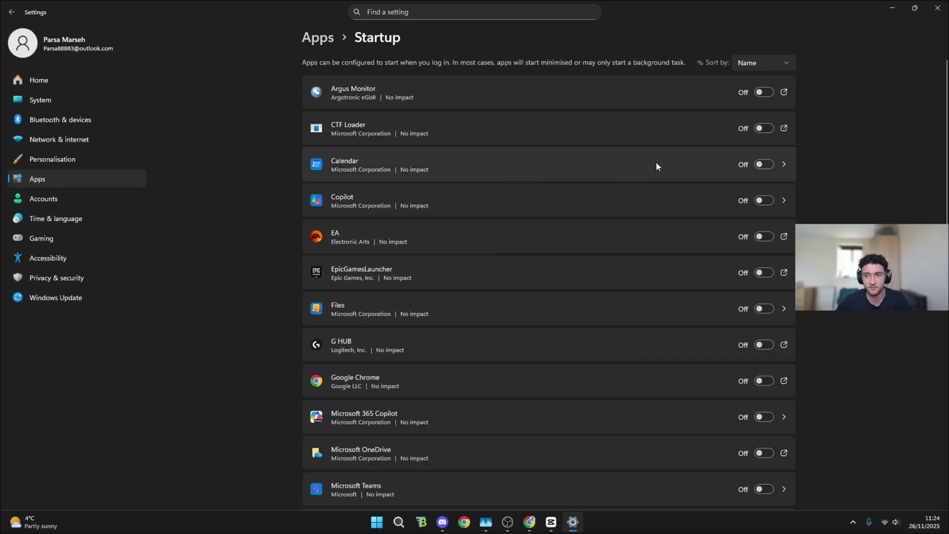
pyautogui.scroll(-10, 657, 166)
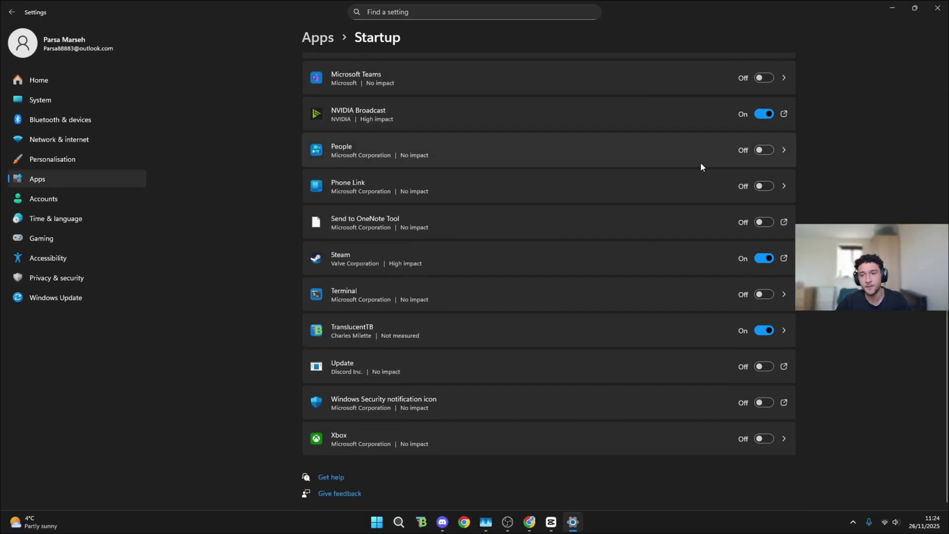
pyautogui.scroll(10, 692, 188)
pyautogui.scroll(-8, 744, 355)
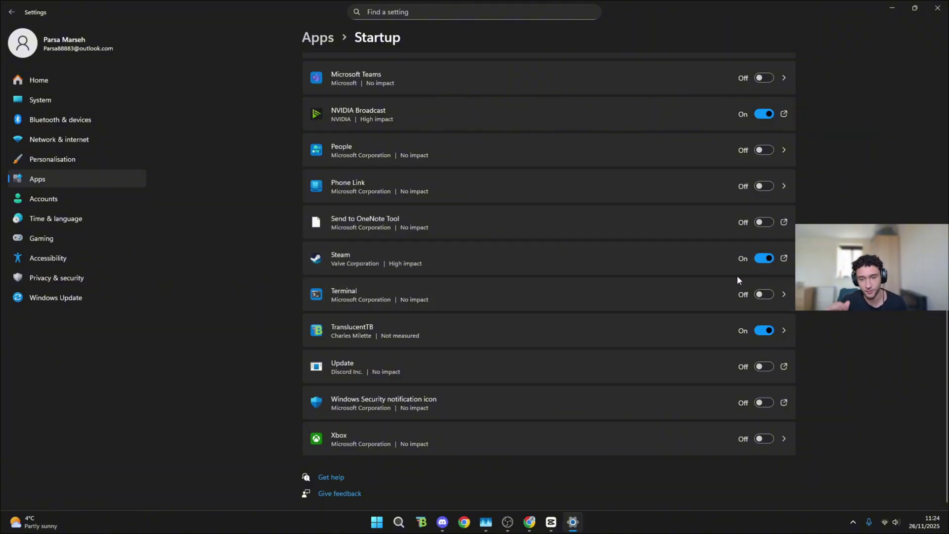
pyautogui.scroll(3, 769, 322)
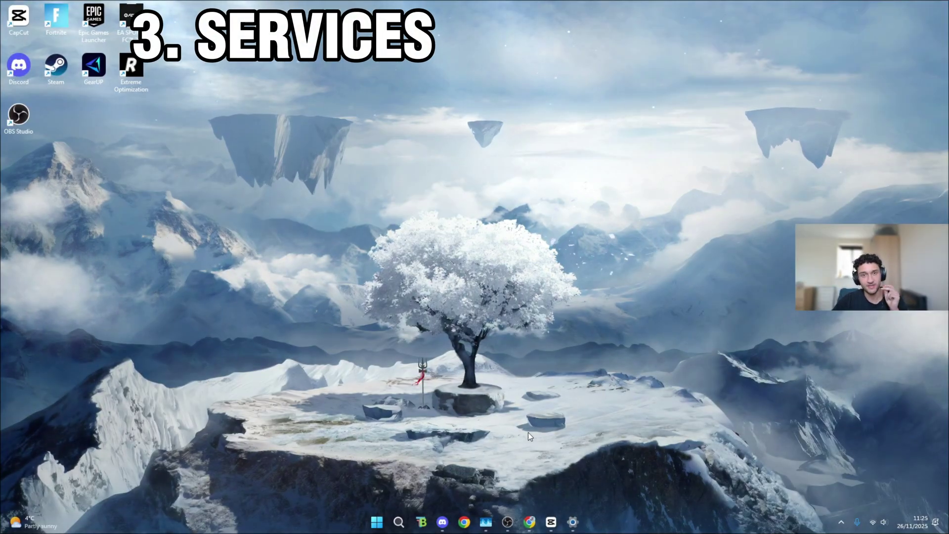
# Step: Launch Task Manager from the taskbar and open the full Services console from it
pyautogui.rightClick(643, 523)
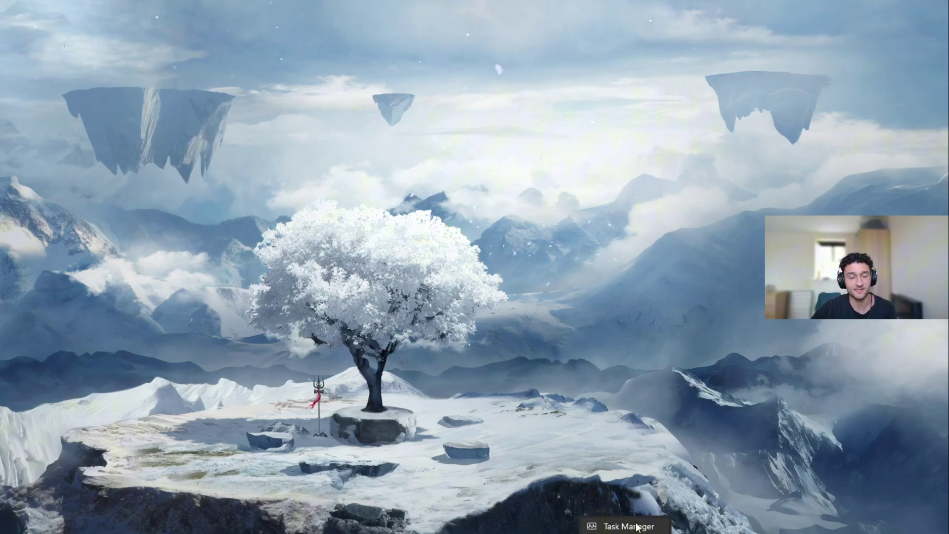
pyautogui.click(629, 532)
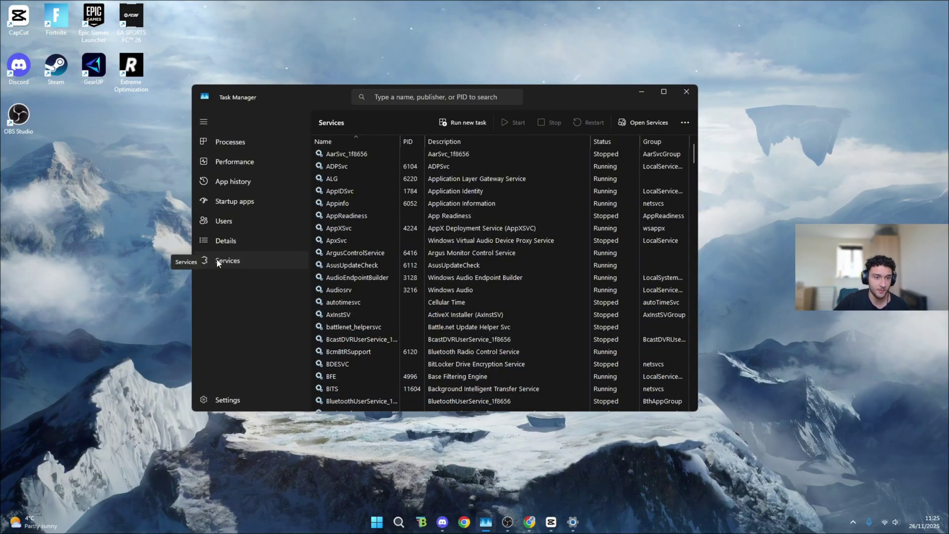
pyautogui.click(658, 126)
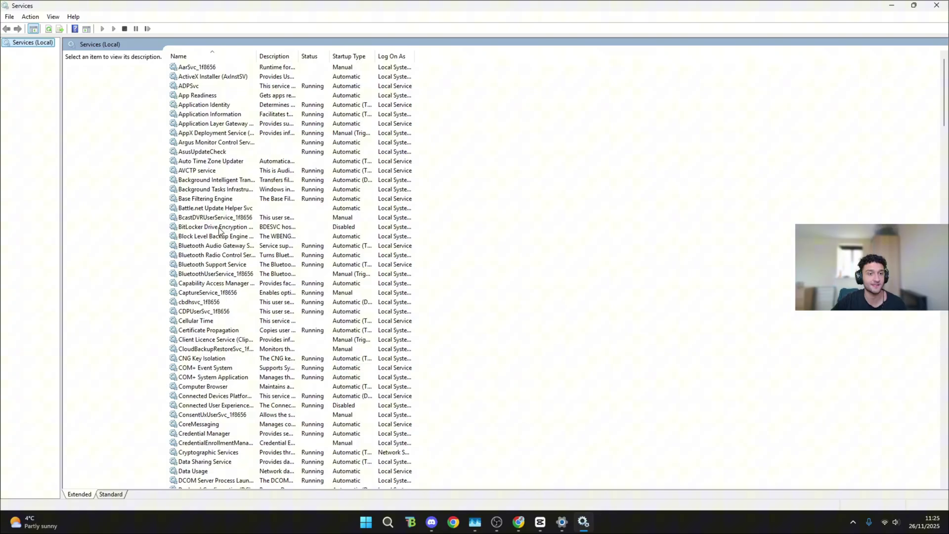
pyautogui.click(220, 228)
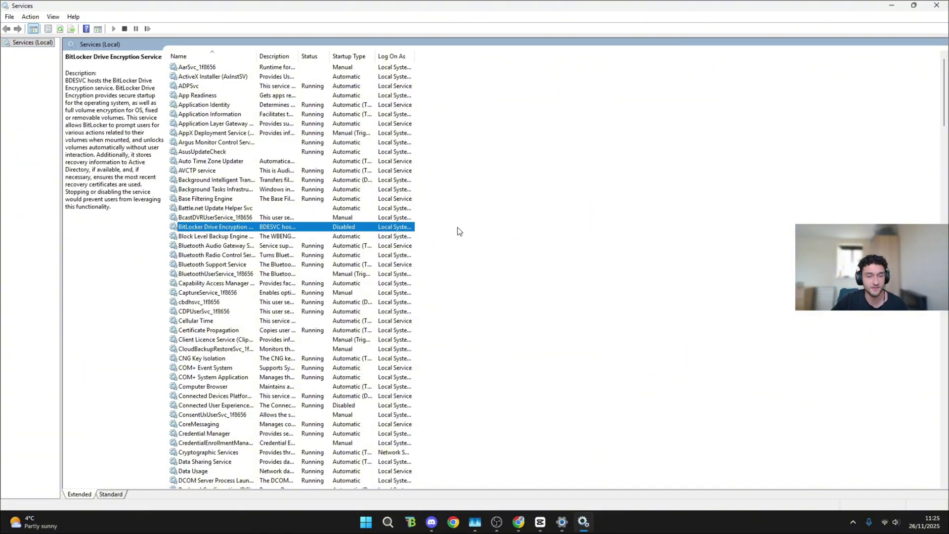
pyautogui.rightClick(305, 230)
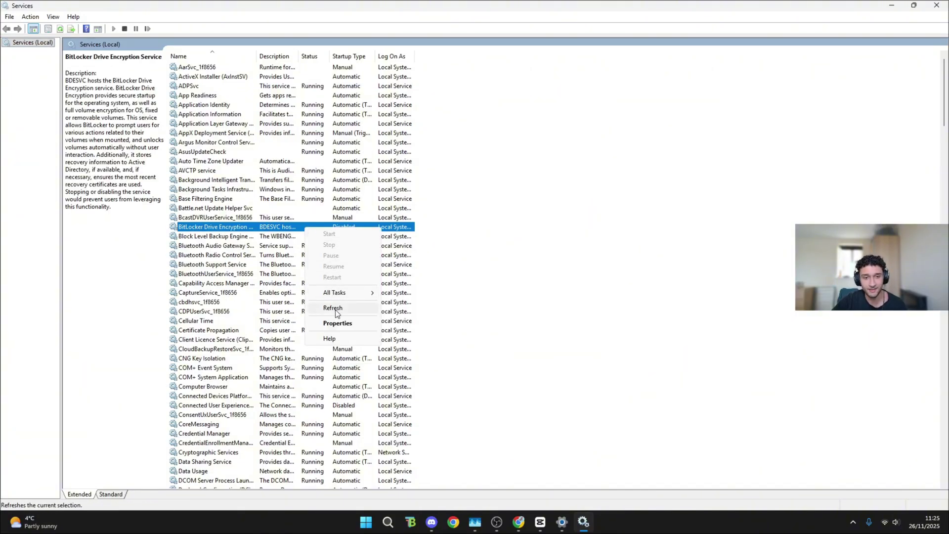
pyautogui.click(333, 321)
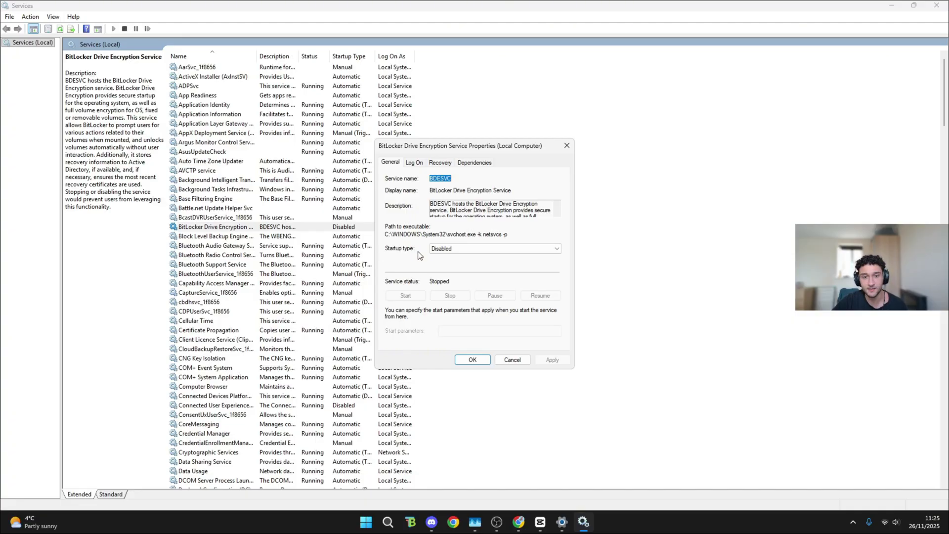
pyautogui.click(490, 248)
pyautogui.click(489, 249)
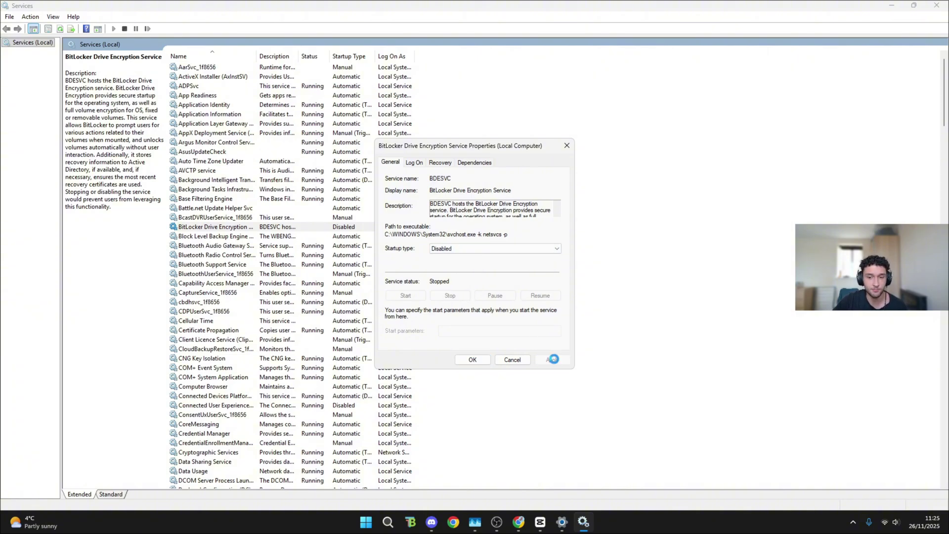
pyautogui.click(472, 359)
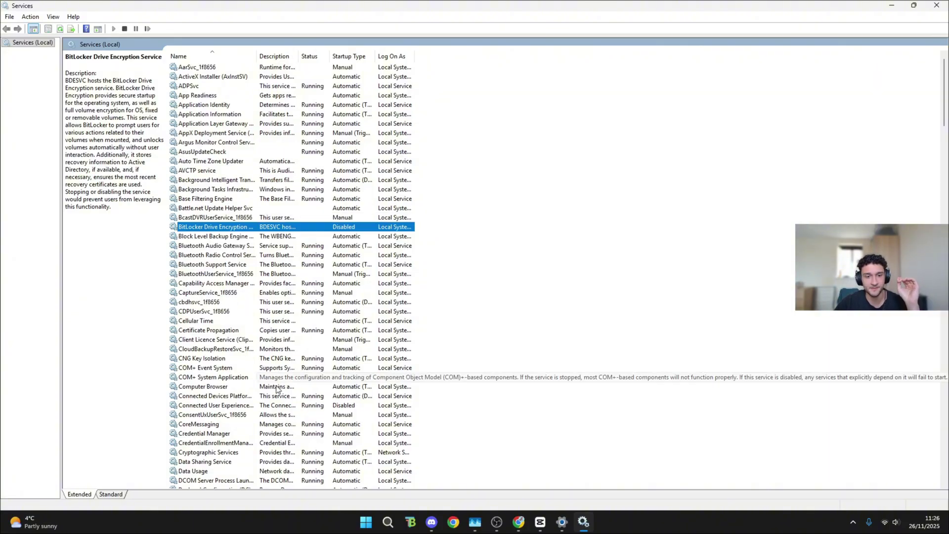
# Step: Refresh the services list from the Connected User Experiences and Telemetry service
pyautogui.click(201, 406)
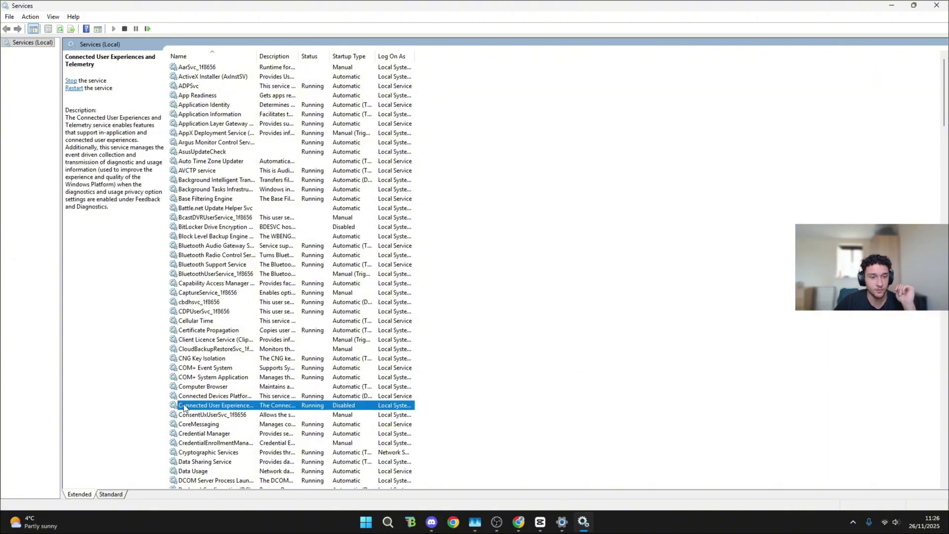
pyautogui.rightClick(348, 408)
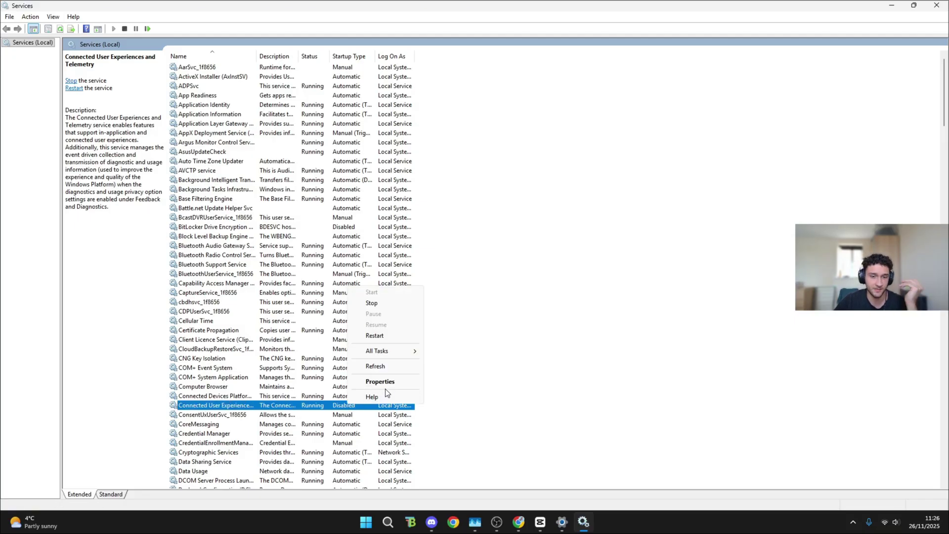
pyautogui.click(390, 376)
# Step: Confirm Diagnostic Execution, Diagnostic Policy, Diagnostic Service Host and Diagnostic System Host are Disabled
pyautogui.scroll(-3, 420, 381)
pyautogui.scroll(-3, 410, 388)
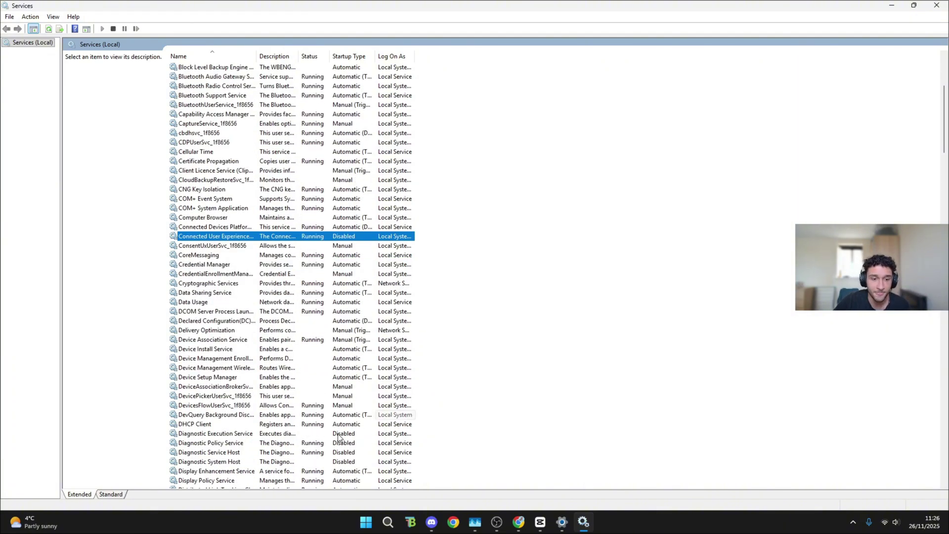
pyautogui.click(339, 434)
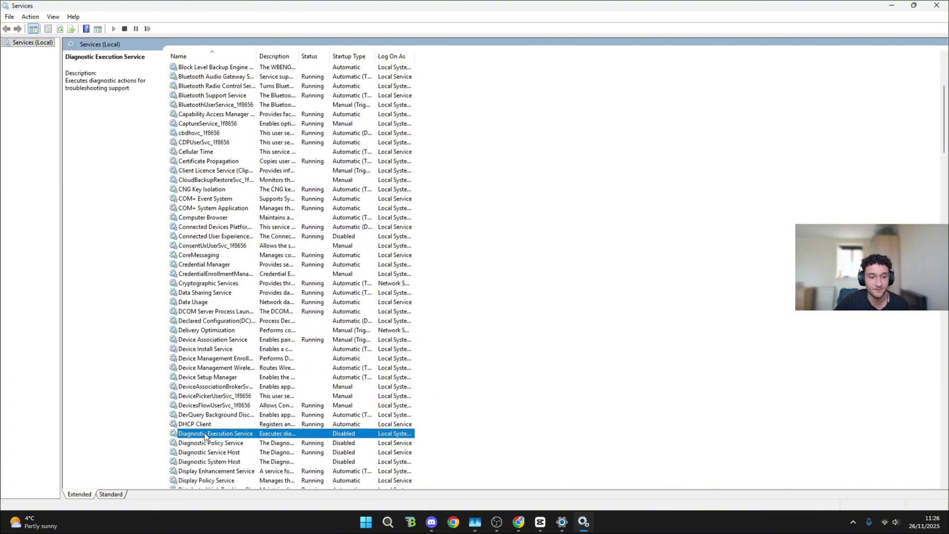
pyautogui.click(221, 443)
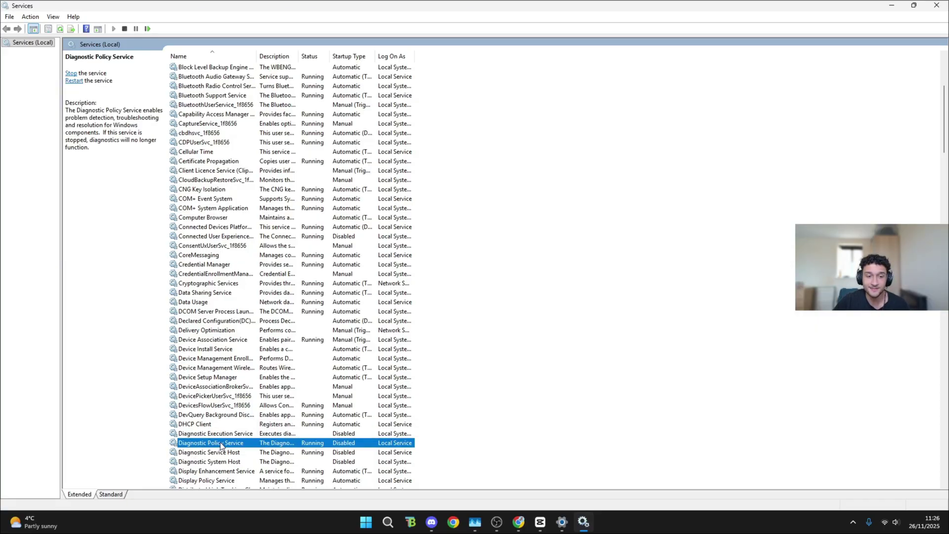
pyautogui.click(214, 454)
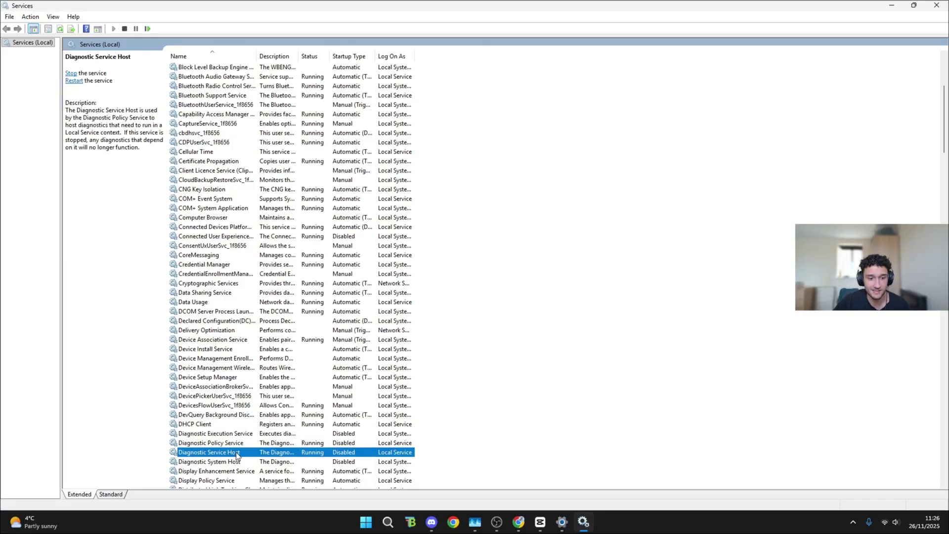
pyautogui.click(212, 462)
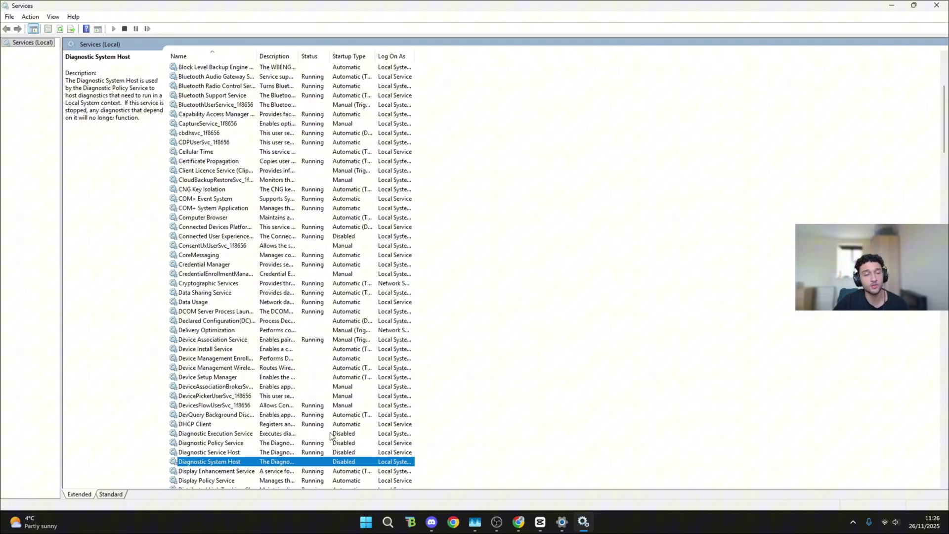
pyautogui.click(356, 437)
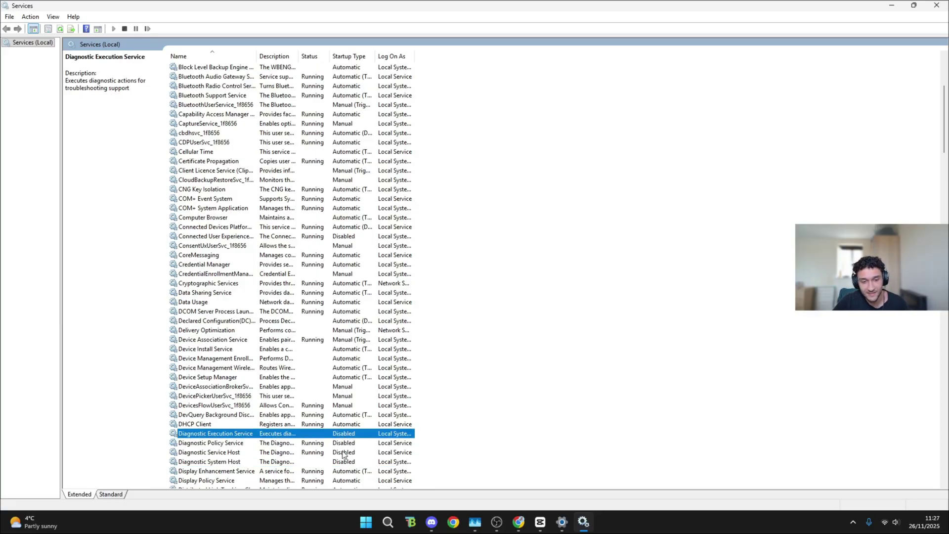
pyautogui.scroll(-5, 352, 327)
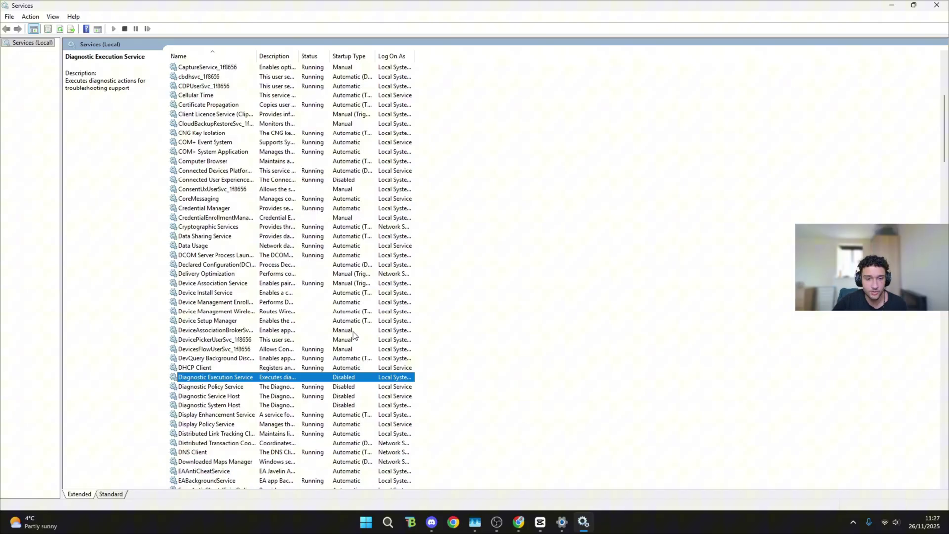
# Step: Confirm the Fax, File History and Geolocation services are set to Disabled
pyautogui.scroll(-1, 337, 432)
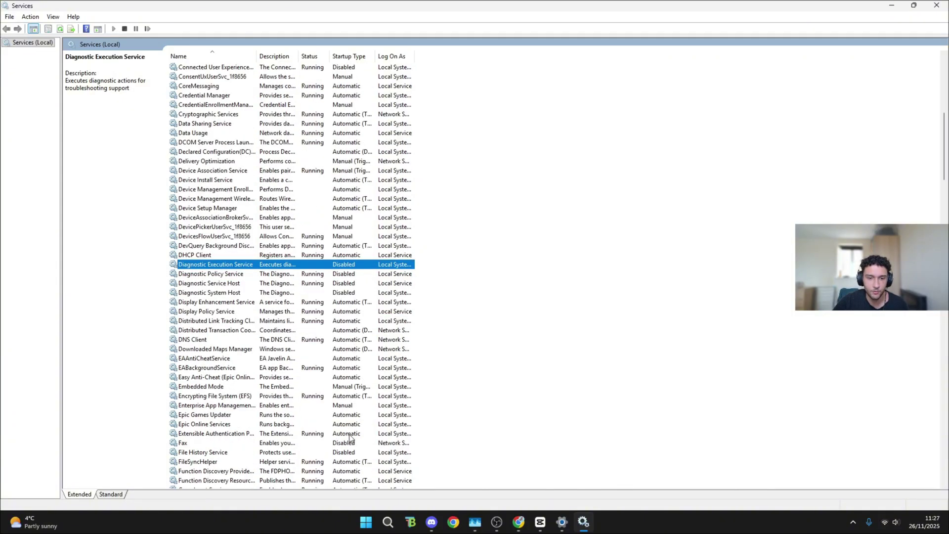
pyautogui.click(348, 443)
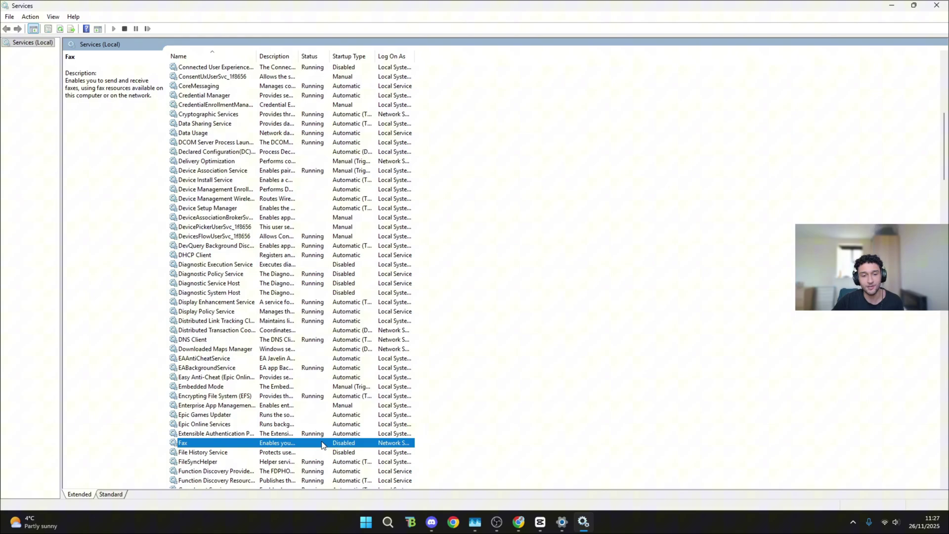
pyautogui.rightClick(322, 446)
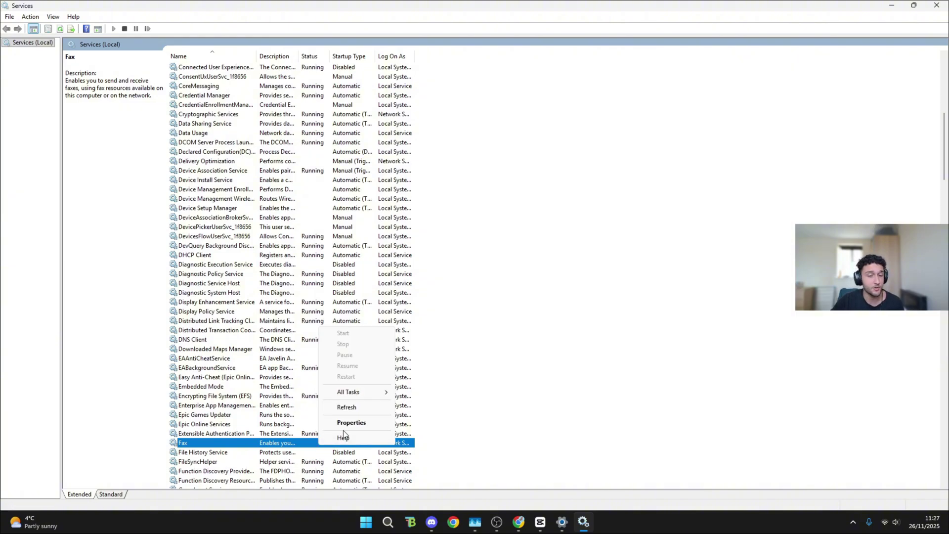
pyautogui.click(278, 434)
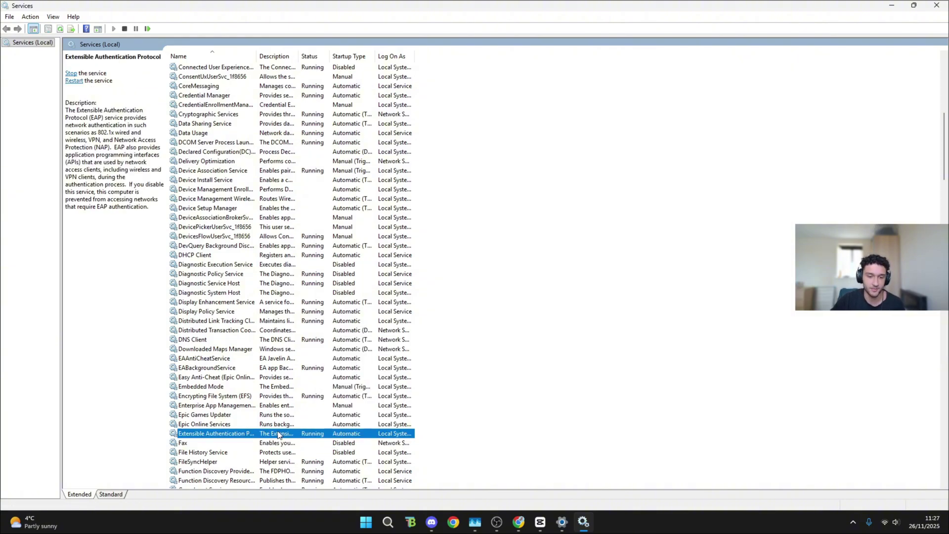
pyautogui.click(335, 444)
pyautogui.click(193, 453)
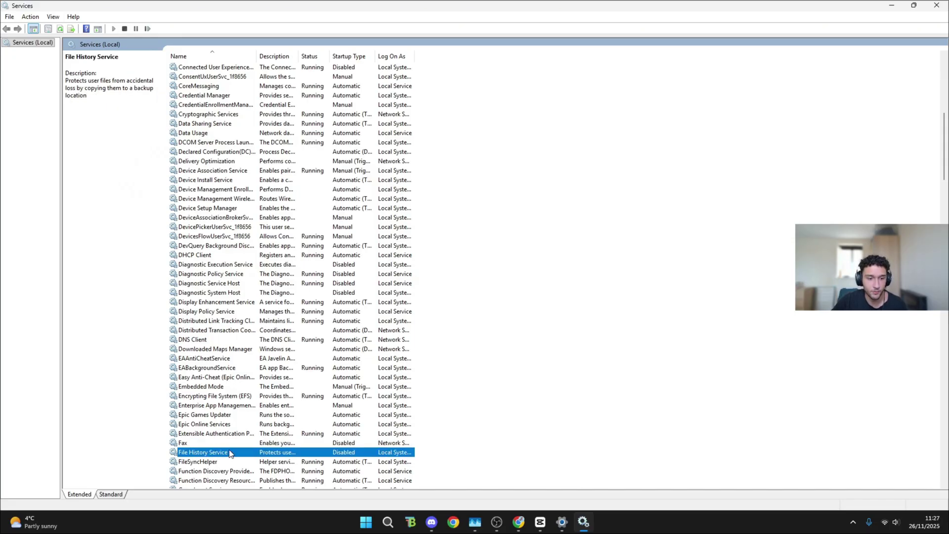
pyautogui.scroll(-3, 353, 406)
pyautogui.click(341, 416)
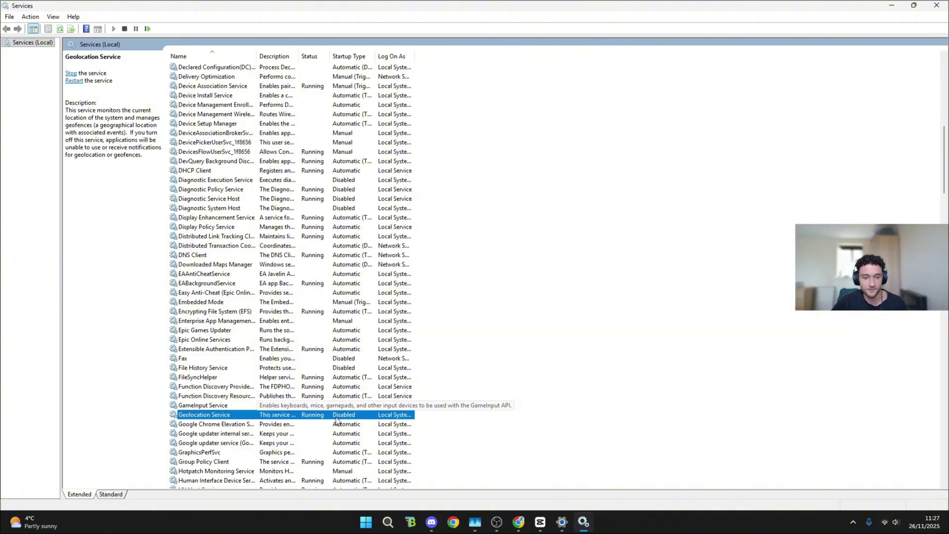
# Step: Confirm both Defender Antivirus services and Netlogon are set to Disabled
pyautogui.scroll(-1, 340, 398)
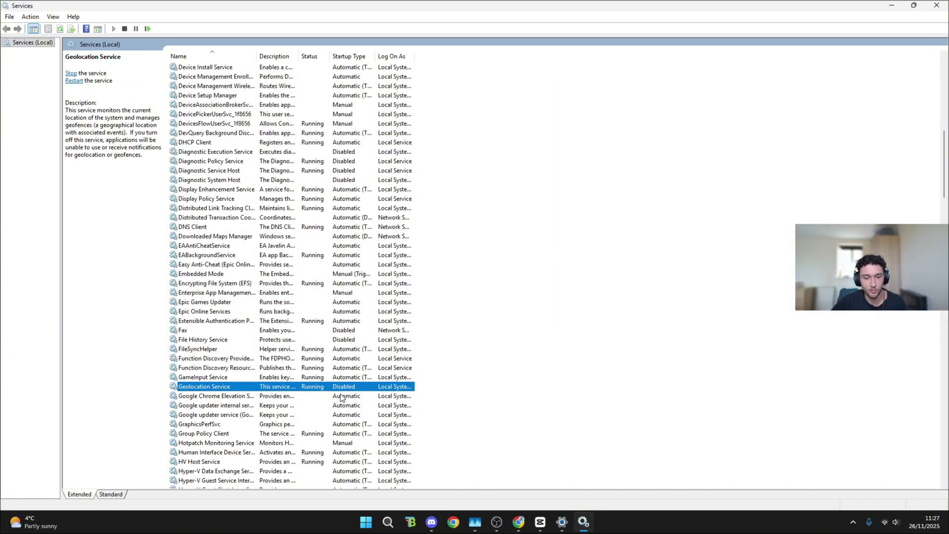
pyautogui.scroll(-6, 348, 399)
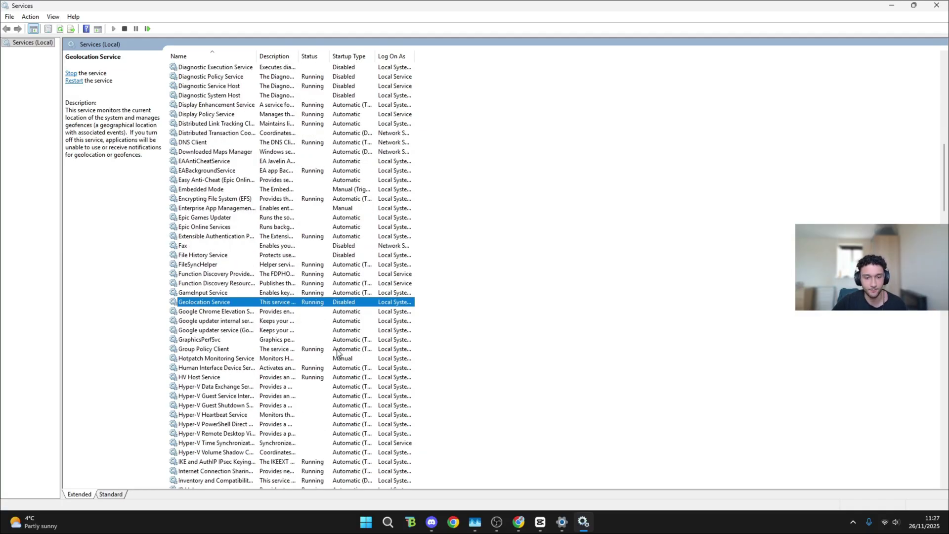
pyautogui.scroll(-3, 350, 338)
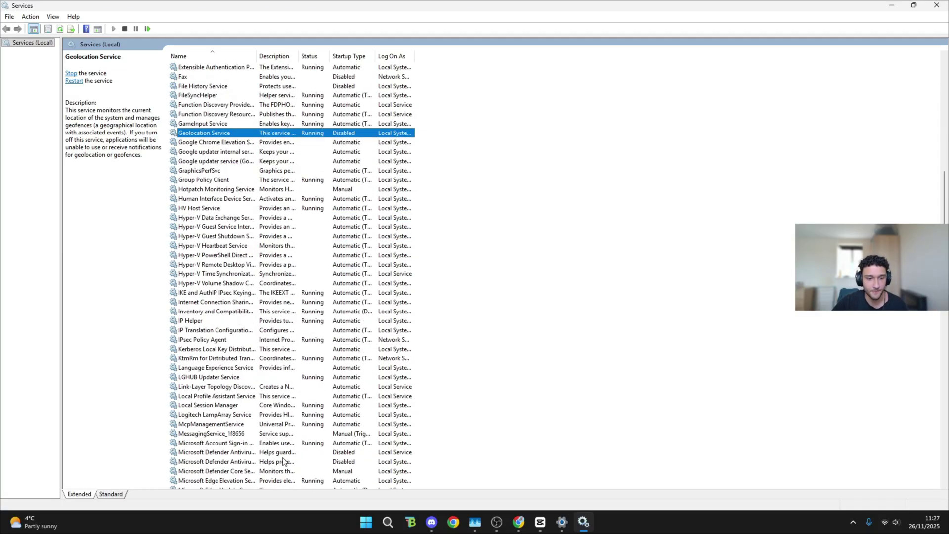
pyautogui.click(348, 454)
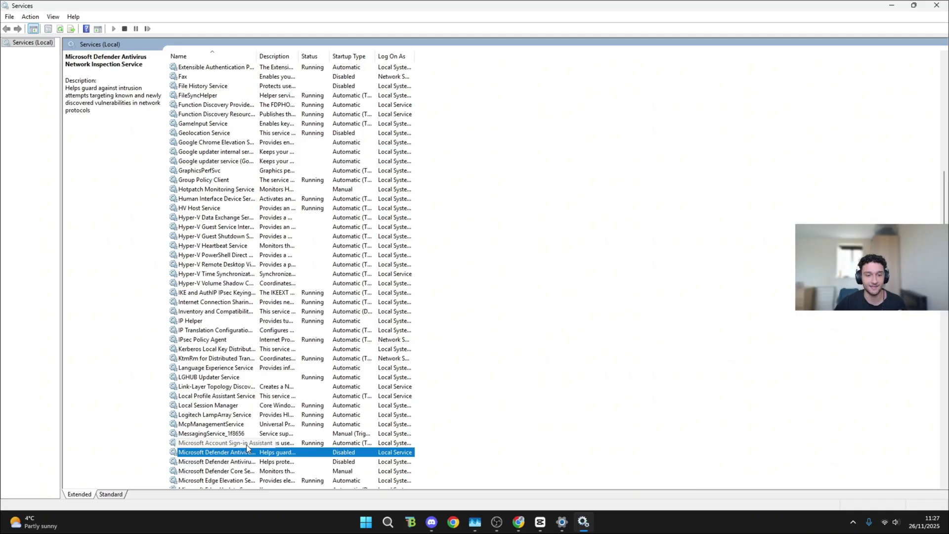
pyautogui.click(262, 462)
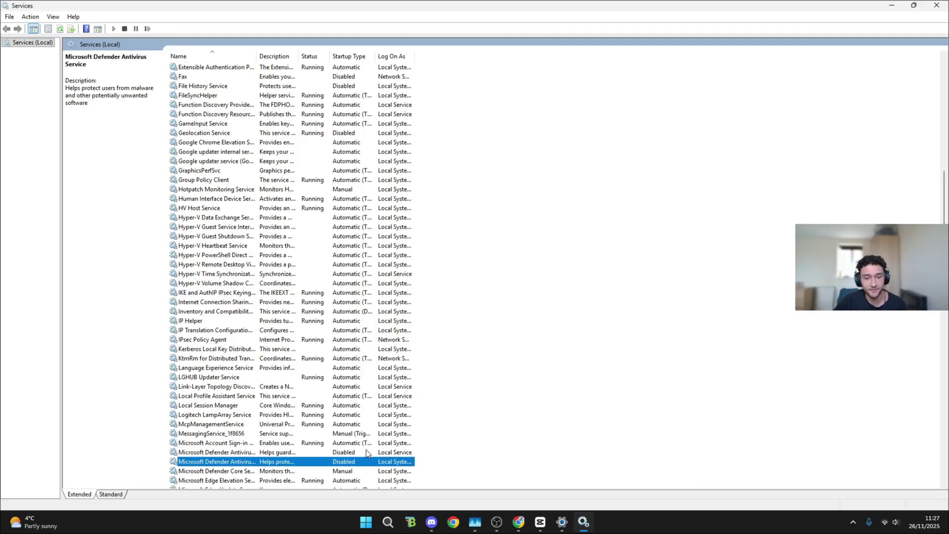
pyautogui.click(357, 455)
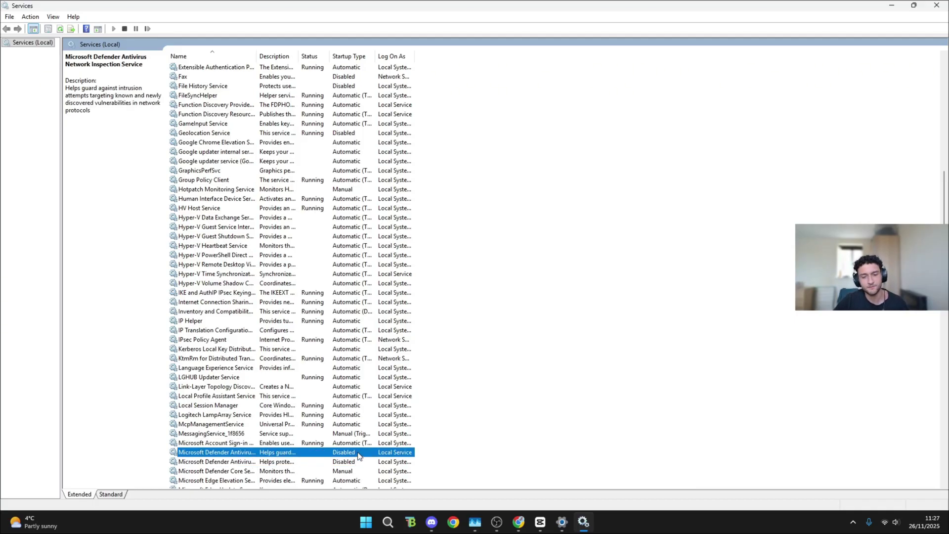
pyautogui.scroll(-1, 356, 455)
pyautogui.scroll(-3, 356, 433)
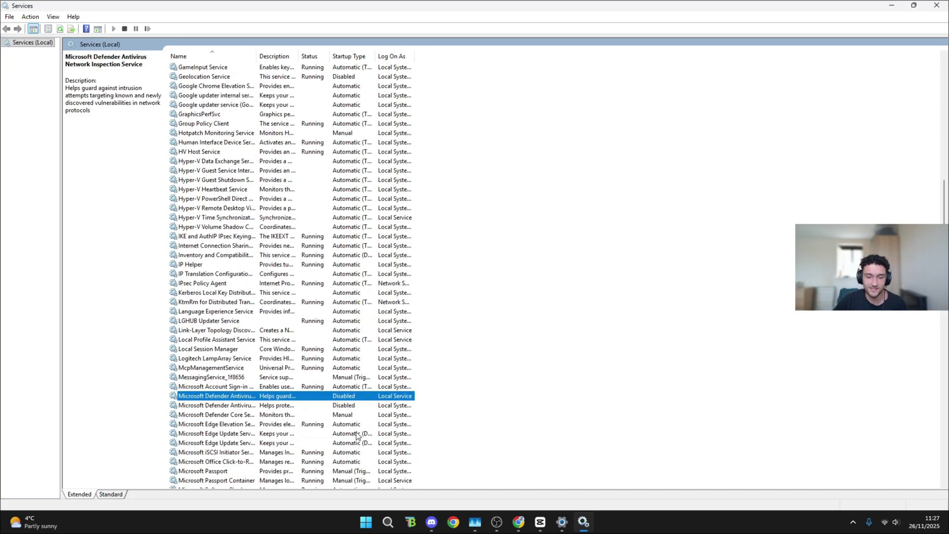
pyautogui.scroll(-2, 363, 430)
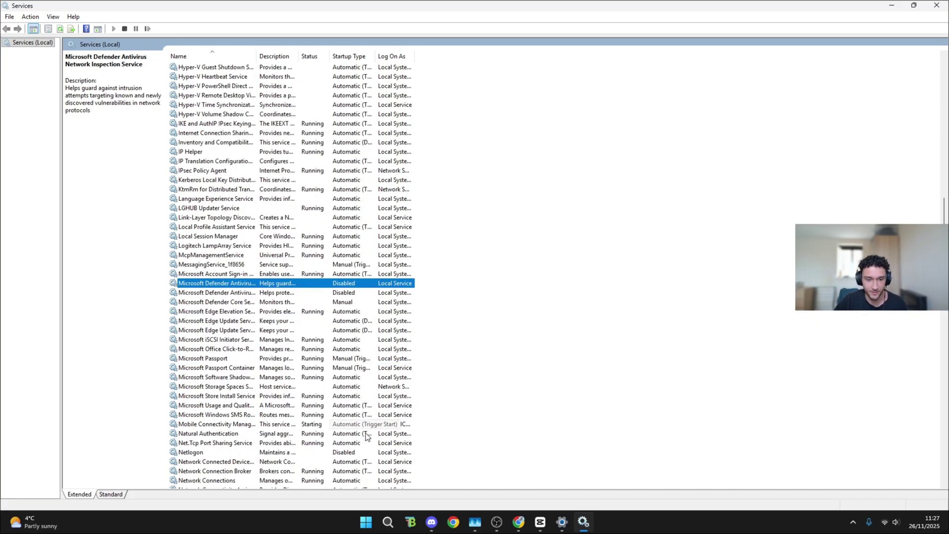
pyautogui.click(358, 453)
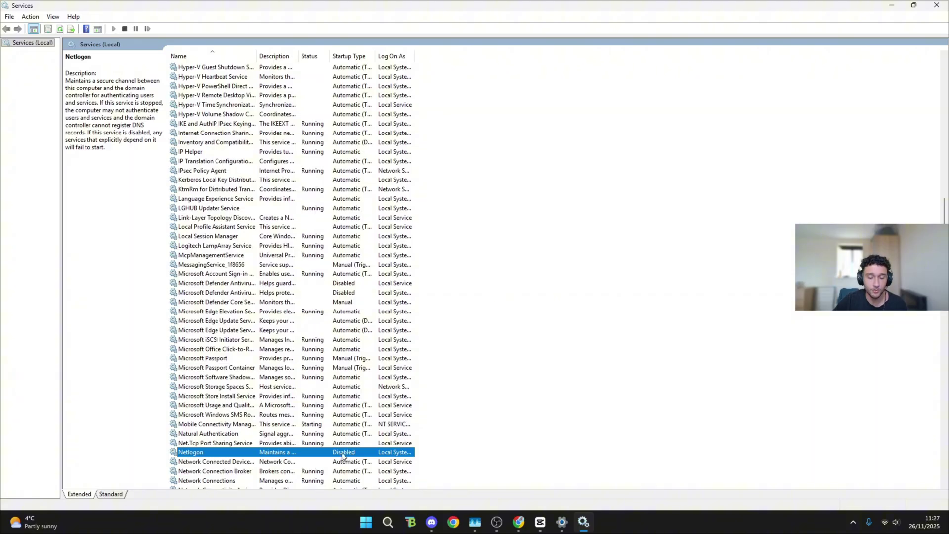
# Step: Confirm Parental Controls, Phone Service, Print Device Configuration and Print Spooler are Disabled
pyautogui.scroll(-5, 347, 453)
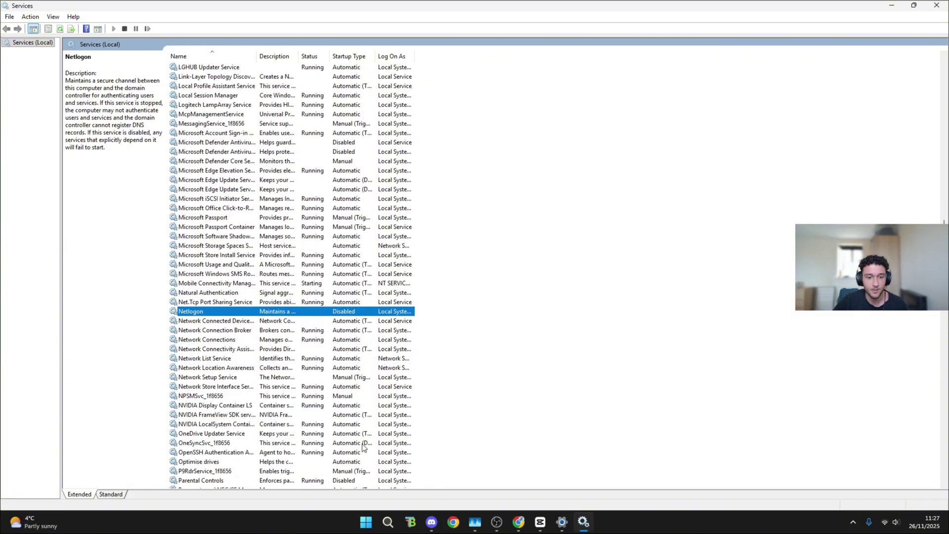
pyautogui.click(242, 479)
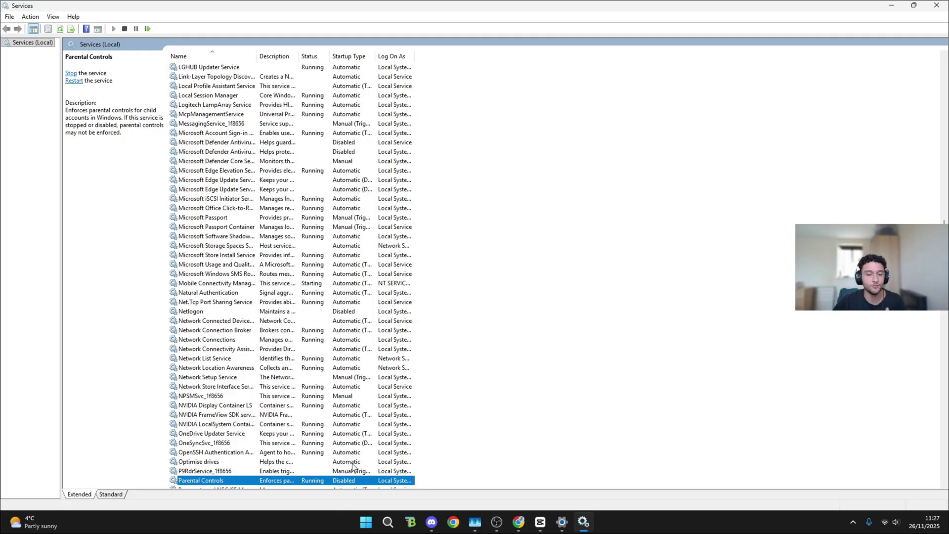
pyautogui.scroll(-1, 353, 467)
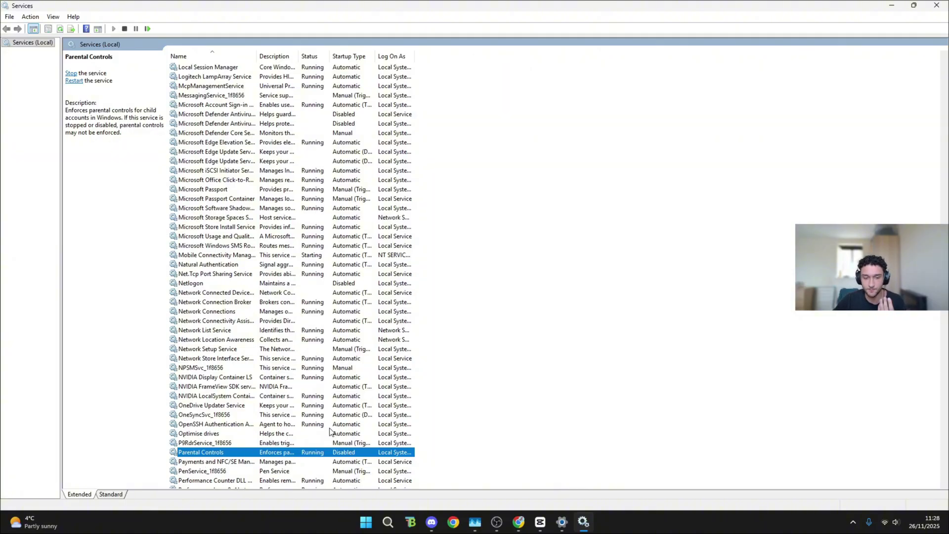
pyautogui.scroll(-1, 329, 431)
pyautogui.click(340, 472)
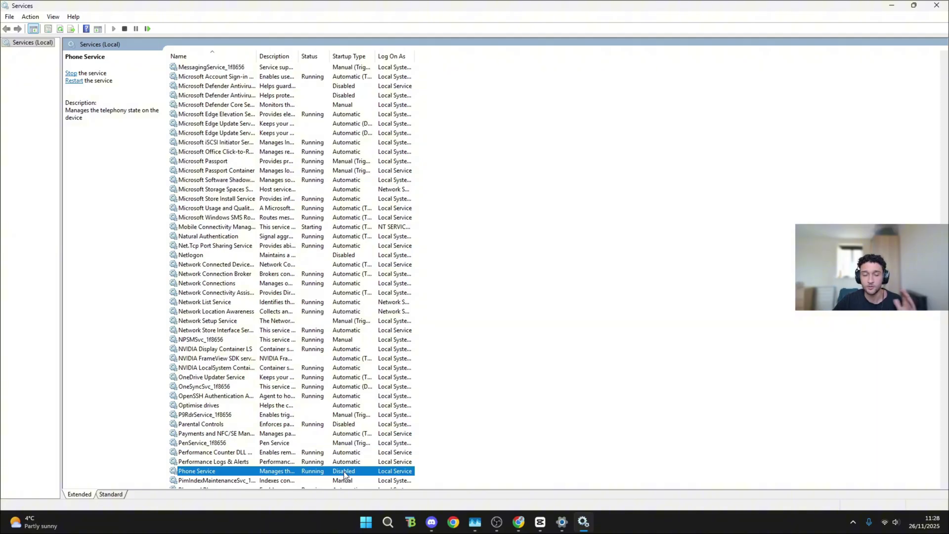
pyautogui.scroll(-1, 354, 467)
pyautogui.scroll(-1, 355, 443)
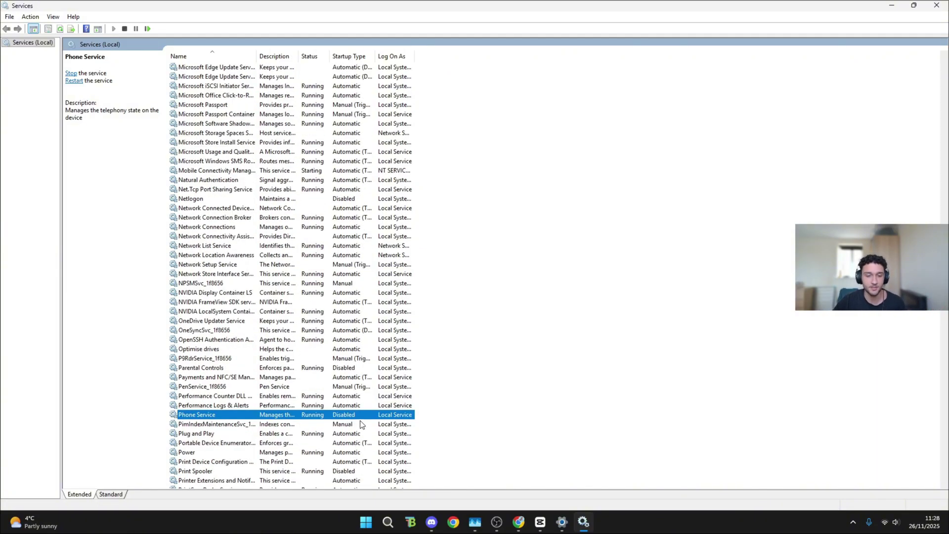
pyautogui.click(352, 463)
pyautogui.click(345, 471)
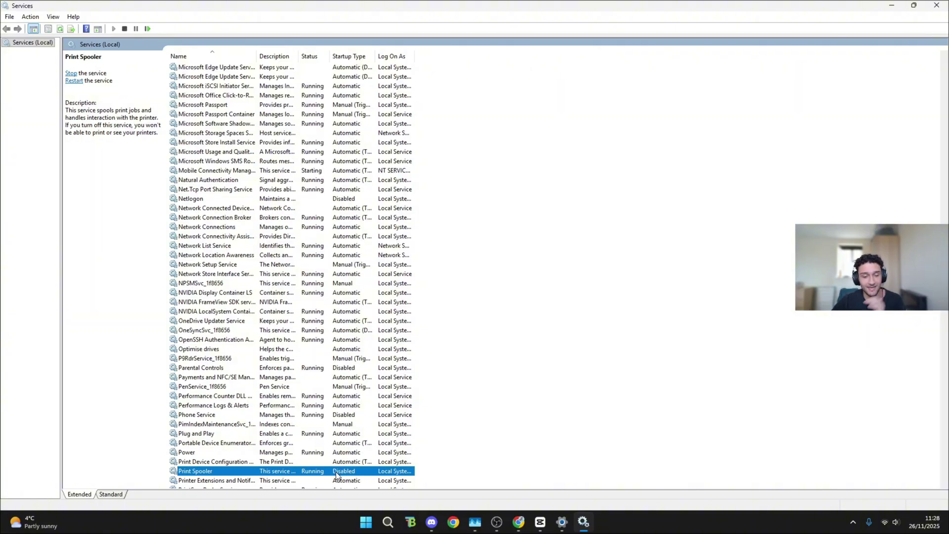
pyautogui.rightClick(337, 470)
pyautogui.click(433, 435)
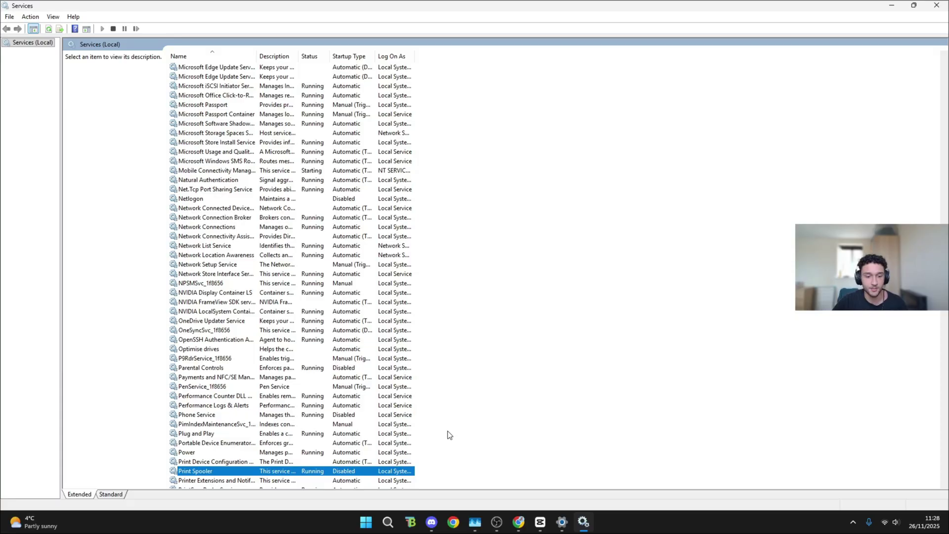
pyautogui.scroll(-3, 369, 432)
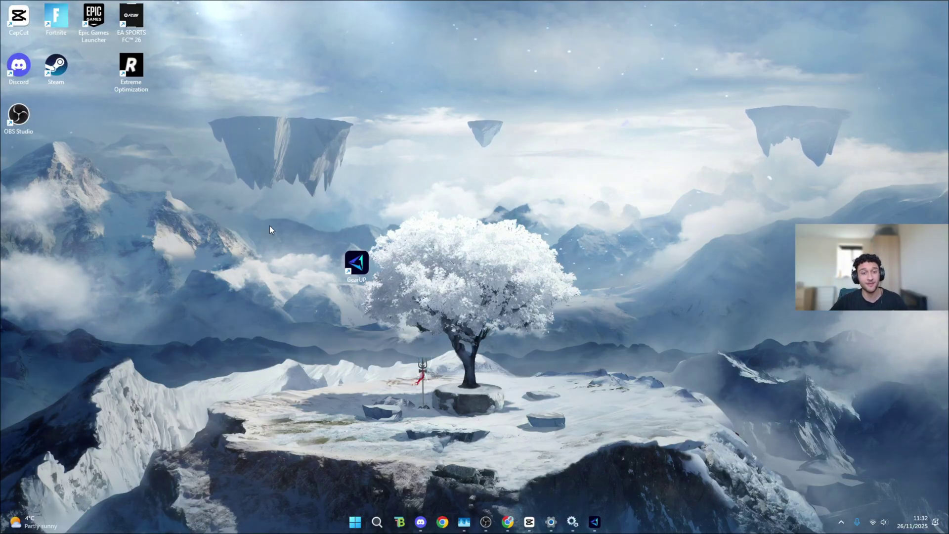
# Step: Launch GearUP from the desktop and open the Fortnite game page
pyautogui.doubleClick(357, 267)
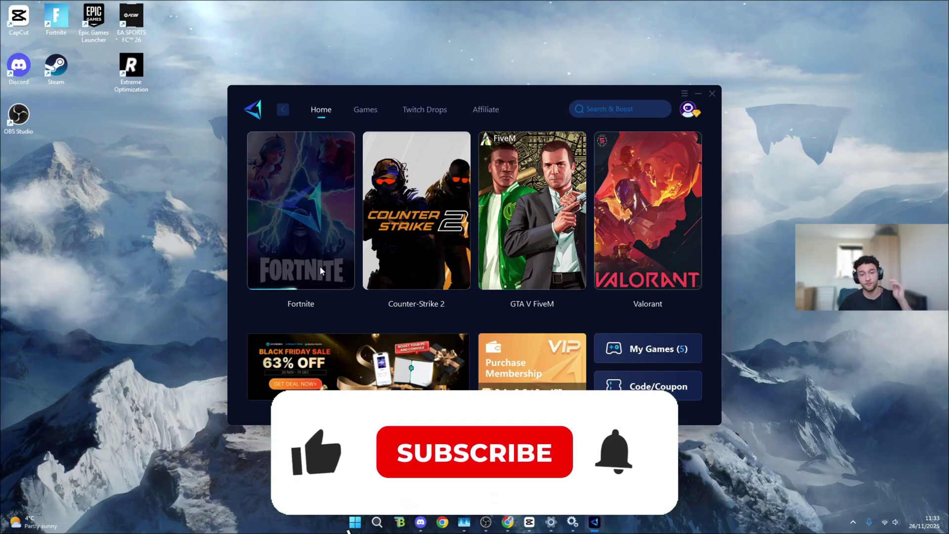
pyautogui.click(319, 266)
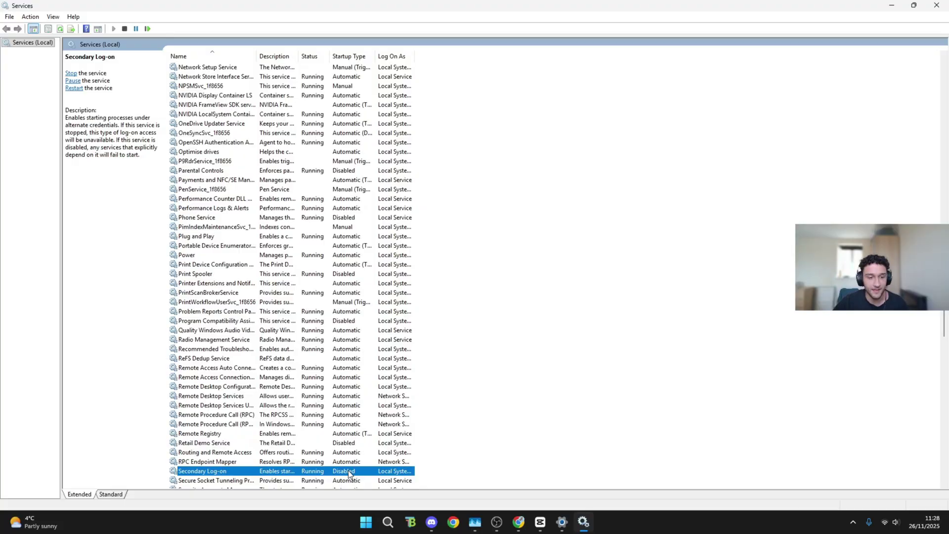
# Step: Set the Smart Card and SysMain services to Disabled startup
pyautogui.scroll(-2, 341, 433)
pyautogui.scroll(-2, 342, 433)
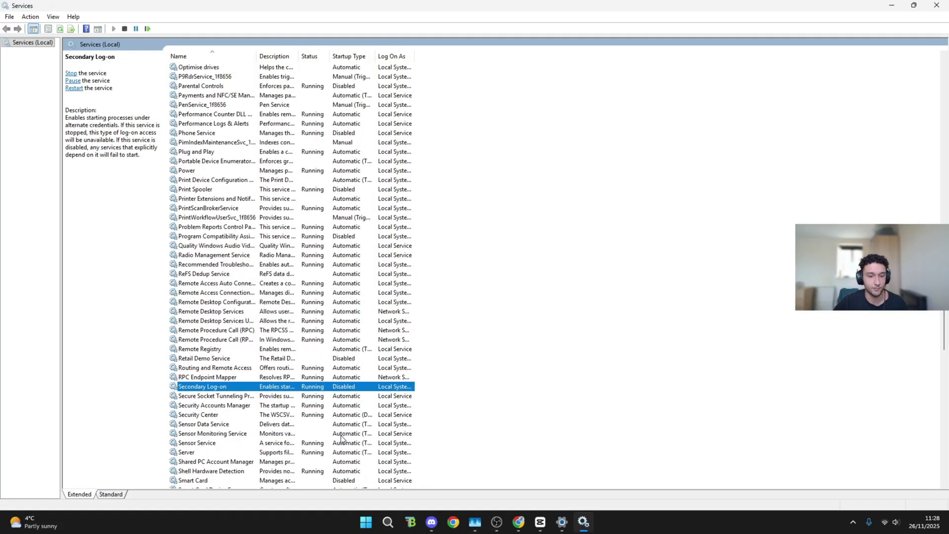
pyautogui.click(294, 453)
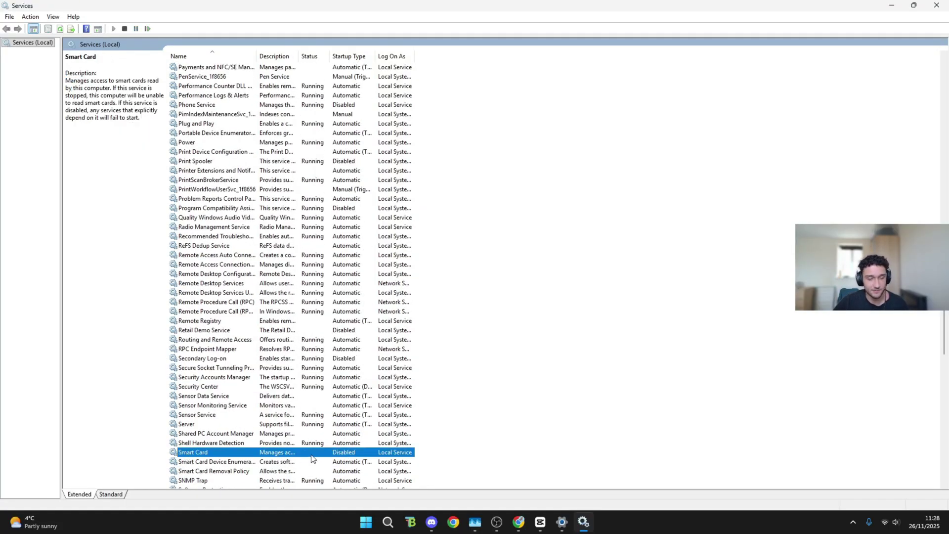
pyautogui.scroll(-2, 339, 452)
pyautogui.scroll(-1, 340, 456)
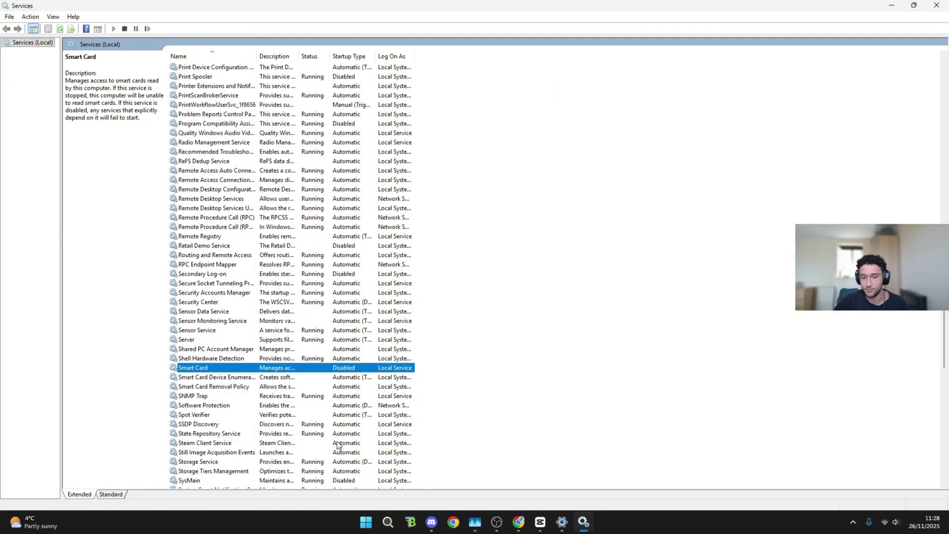
pyautogui.click(336, 480)
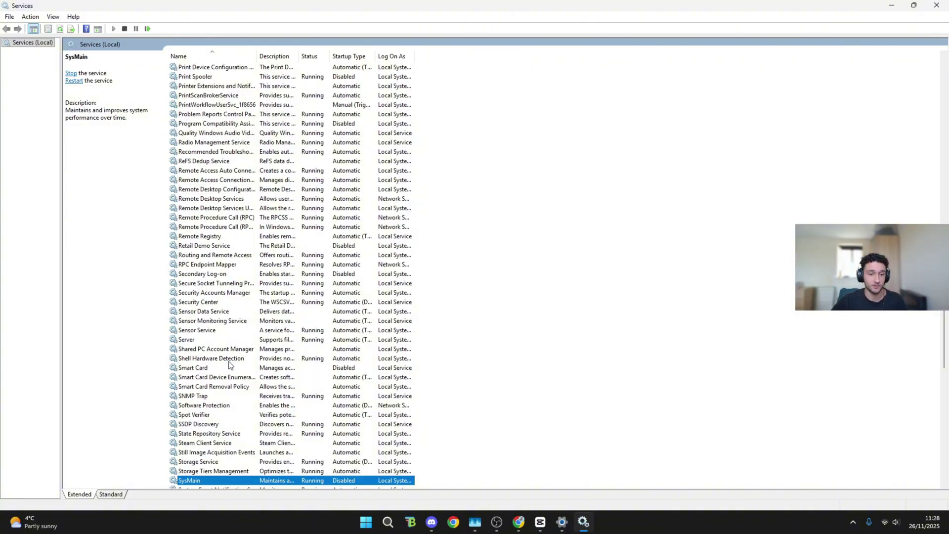
pyautogui.scroll(-1, 245, 334)
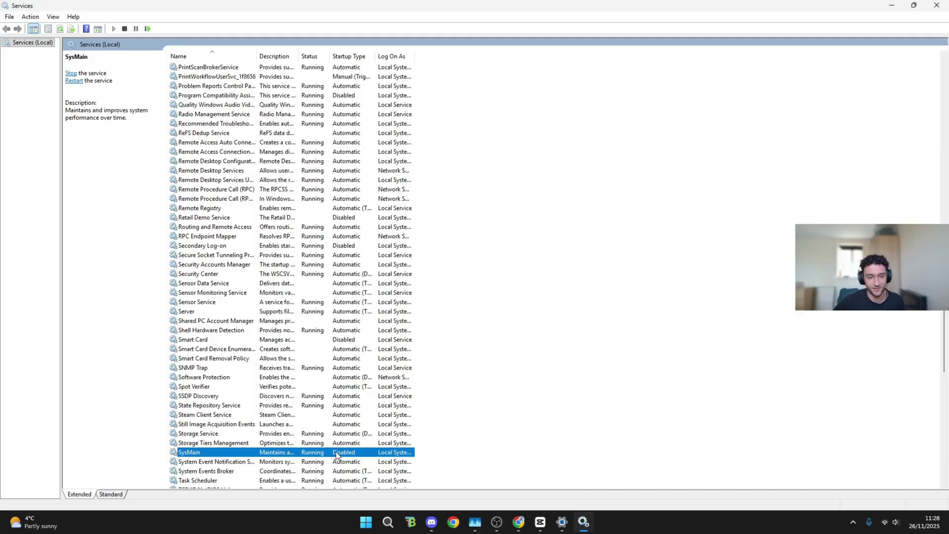
pyautogui.scroll(-5, 342, 455)
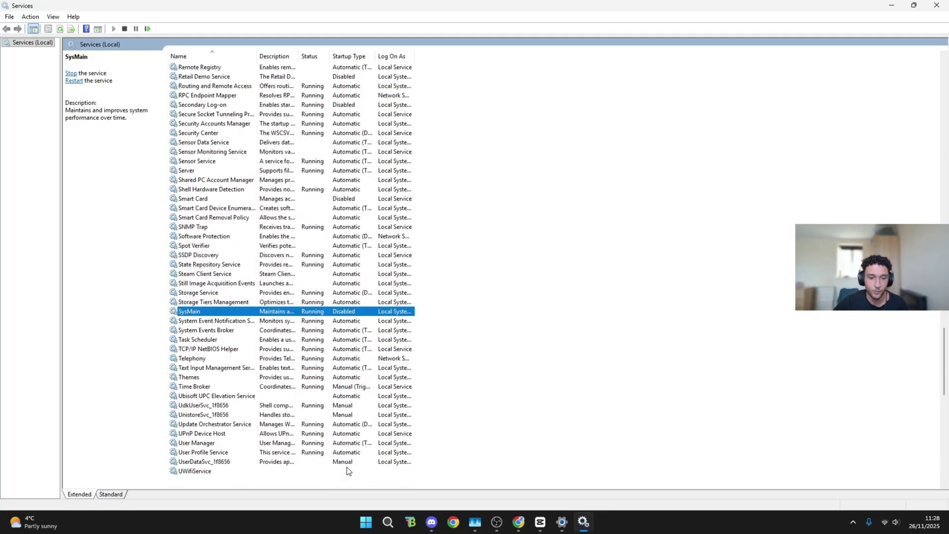
pyautogui.scroll(-2, 379, 445)
# Step: Set WalletService, Windows Biometric, Windows Error Reporting and Windows Mobile Hotspot to Disabled
pyautogui.click(214, 453)
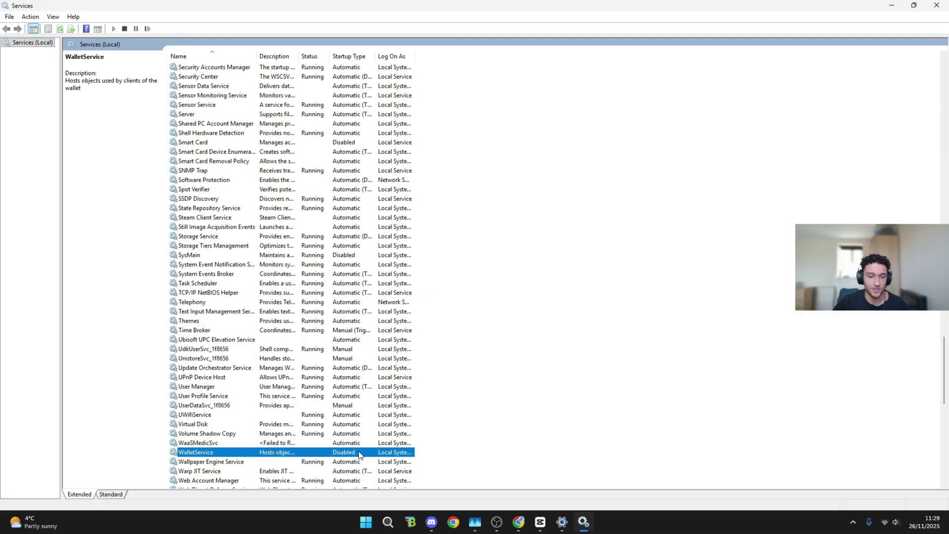
pyautogui.scroll(-5, 358, 451)
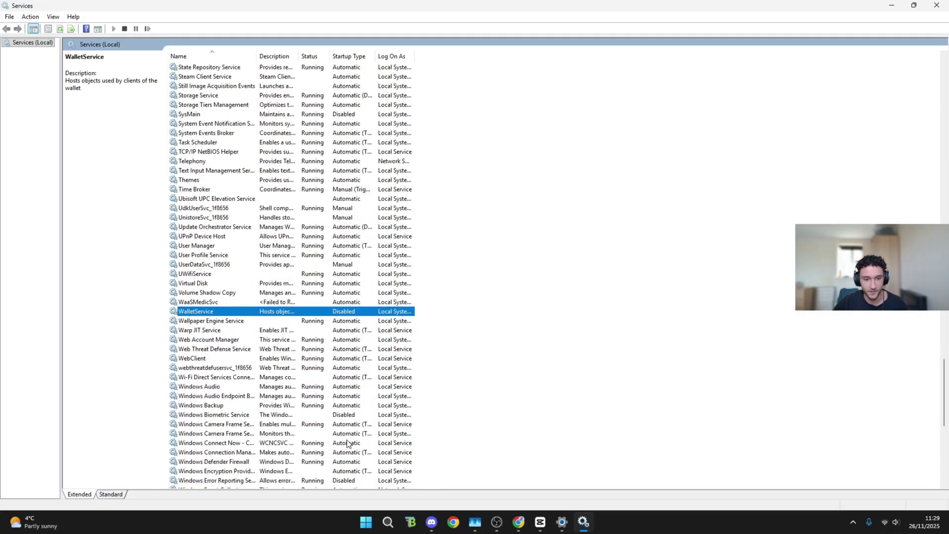
pyautogui.click(343, 416)
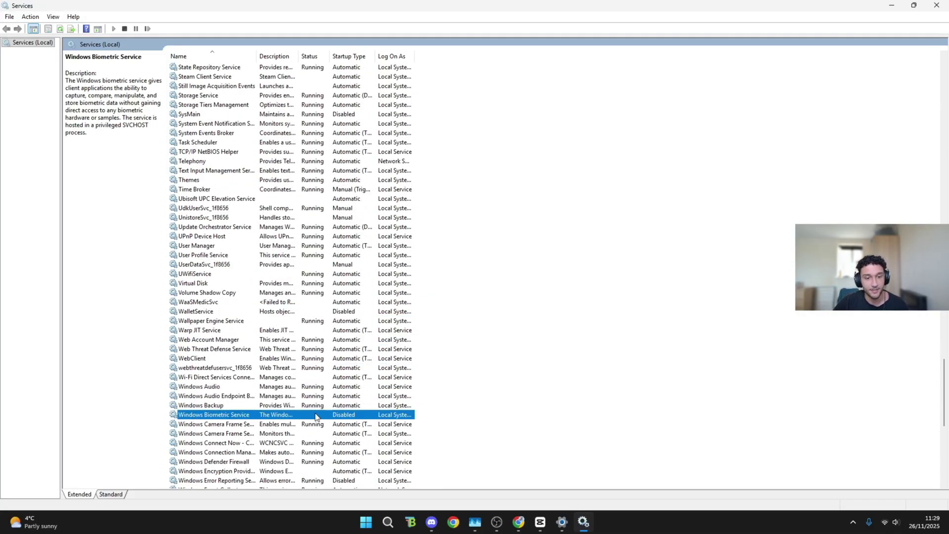
pyautogui.scroll(-1, 352, 415)
pyautogui.click(355, 453)
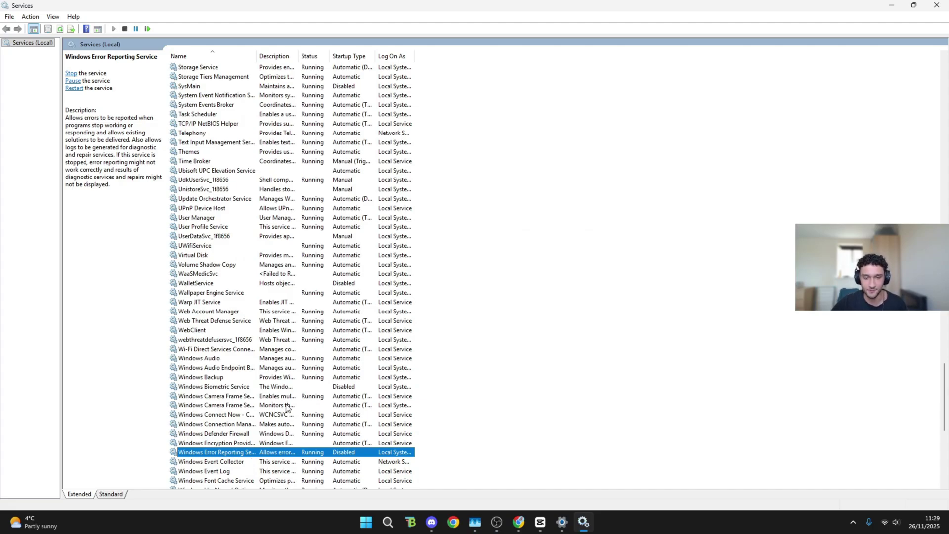
pyautogui.scroll(-1, 312, 418)
pyautogui.scroll(-1, 316, 427)
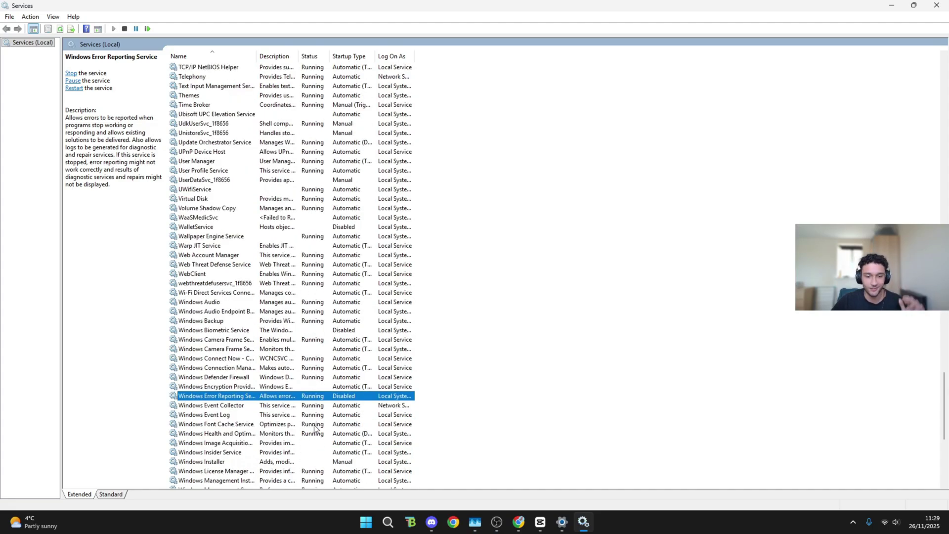
pyautogui.scroll(-2, 329, 403)
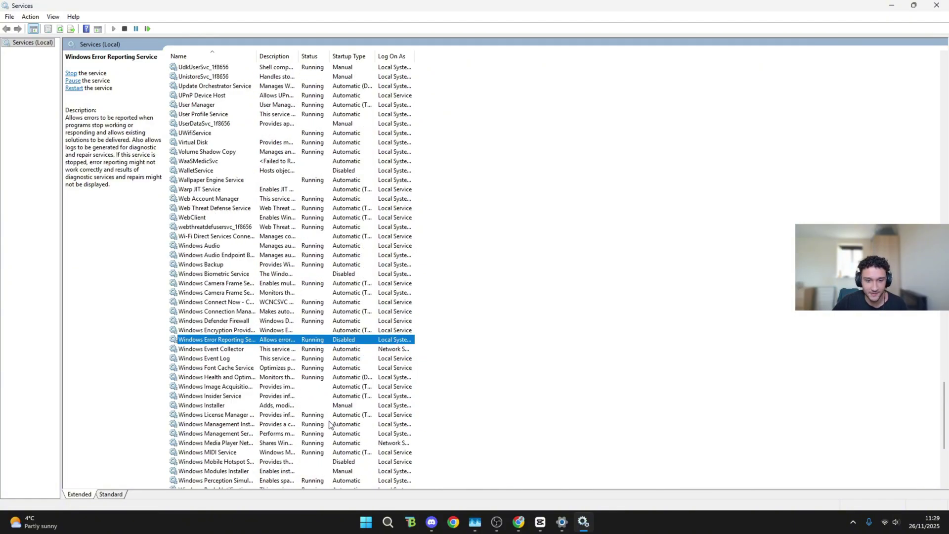
pyautogui.click(318, 463)
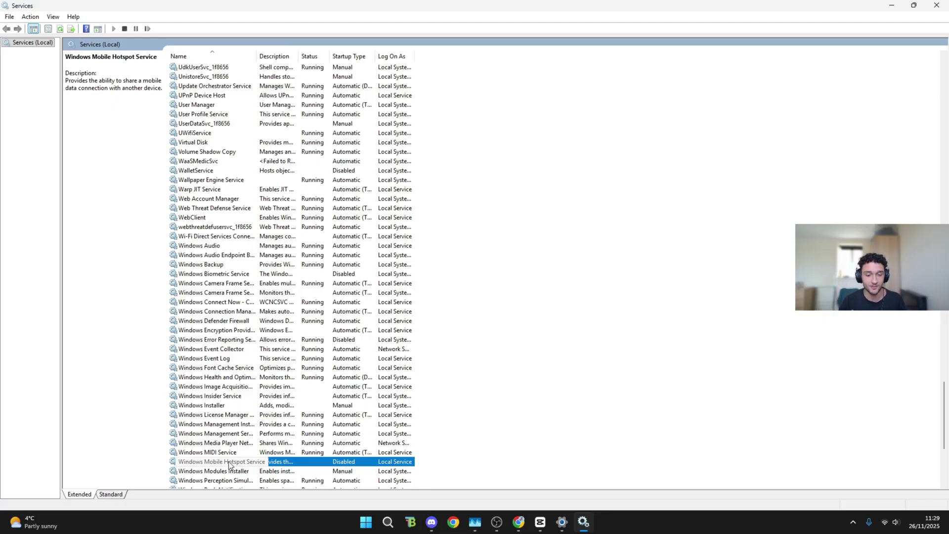
pyautogui.scroll(-2, 228, 465)
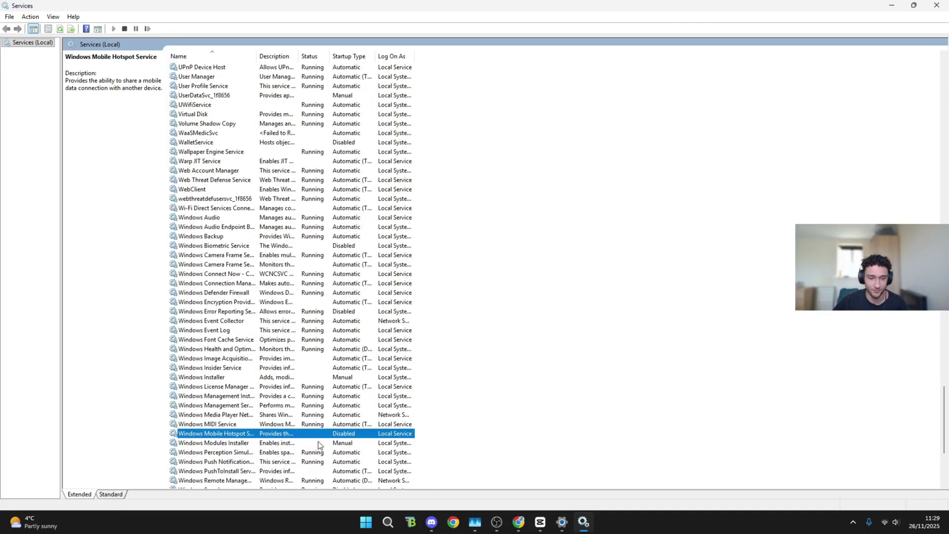
# Step: Set Windows Search and Xbox Accessory Management, Live Auth Manager, Live Game Save, Live Networking to Disabled
pyautogui.click(333, 463)
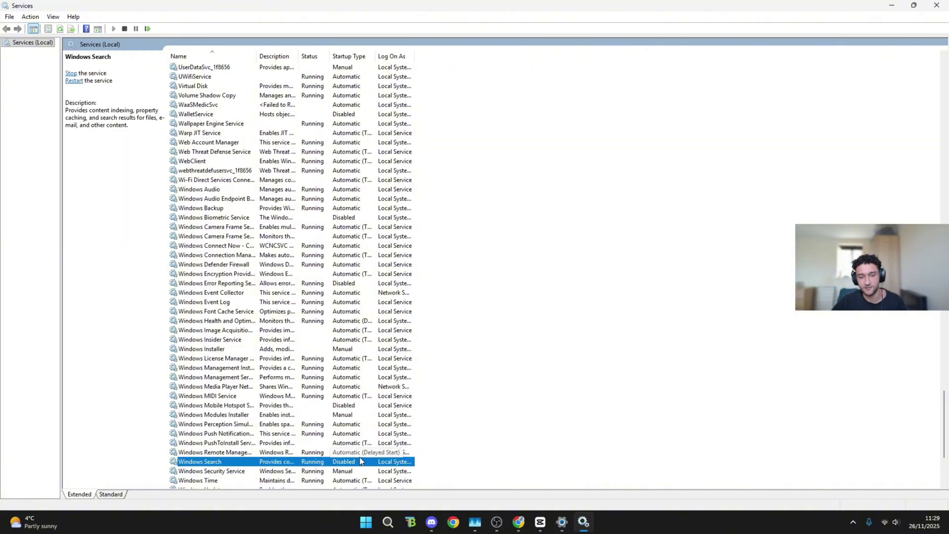
pyautogui.scroll(-5, 361, 460)
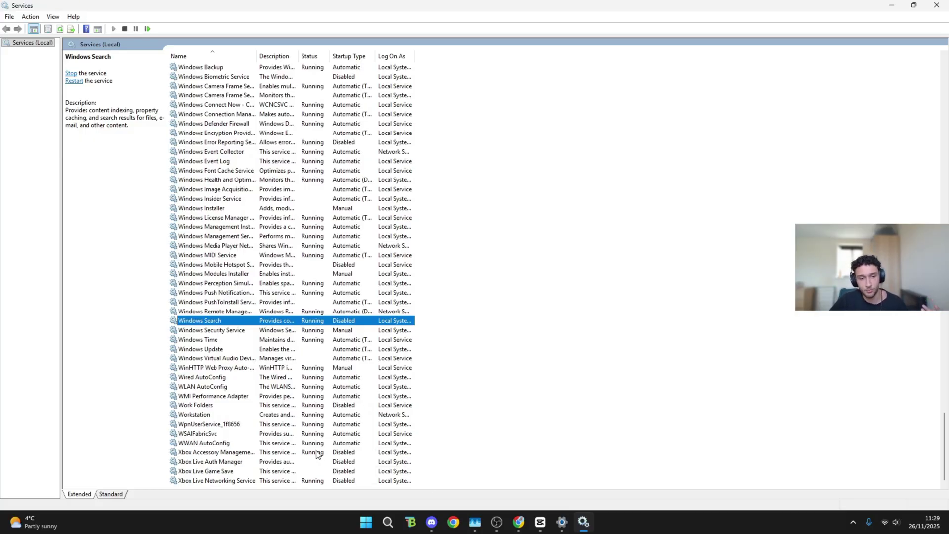
pyautogui.click(222, 452)
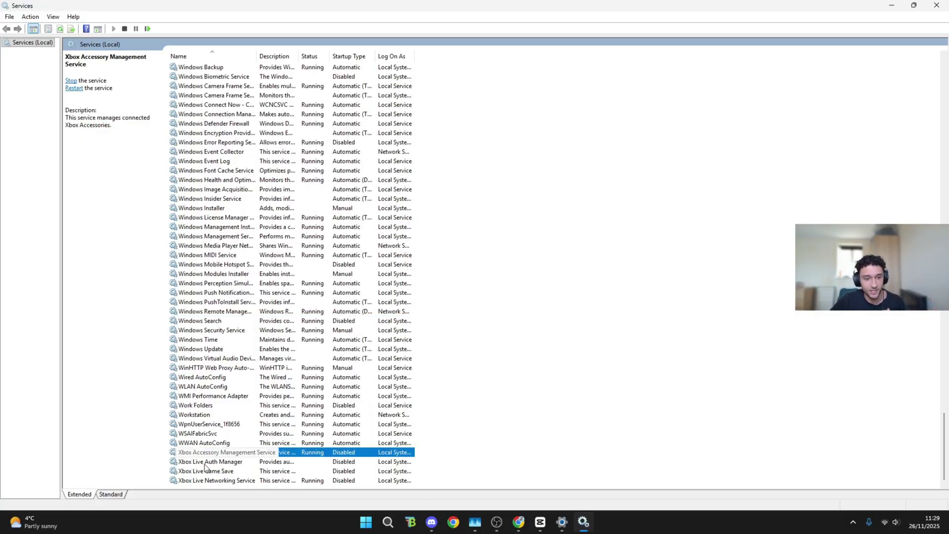
pyautogui.click(205, 462)
pyautogui.click(214, 473)
pyautogui.click(221, 481)
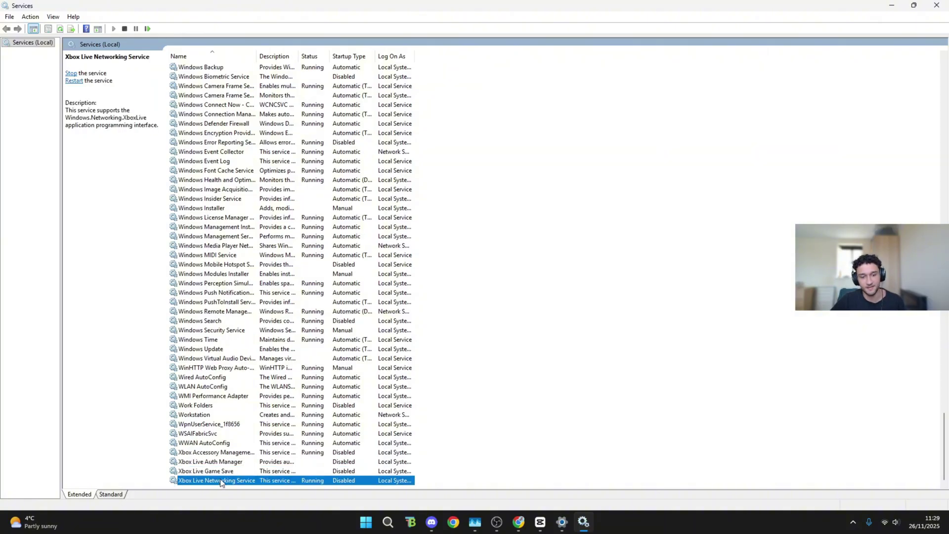
pyautogui.click(345, 453)
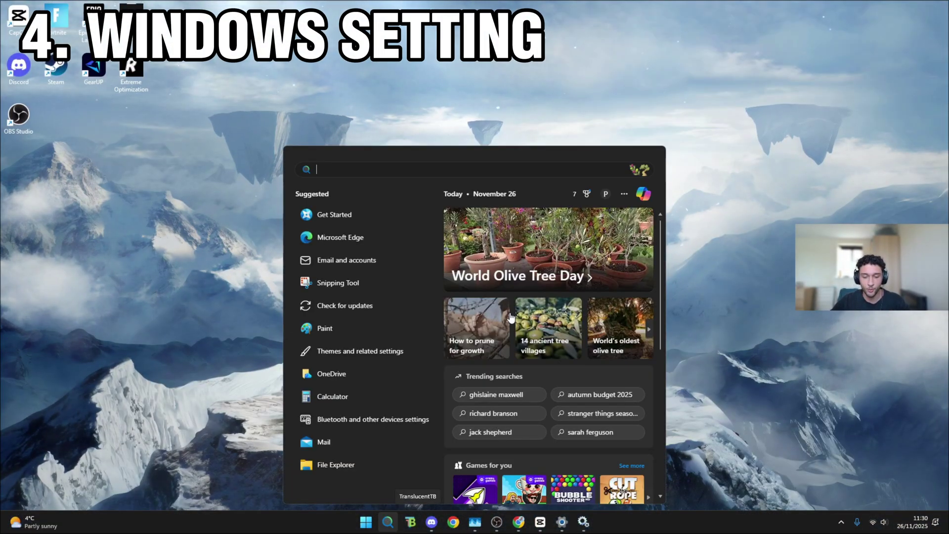
# Step: Find Game Mode by searching 'game mode', confirm it is Off, and minimise Settings
pyautogui.write('game mode')
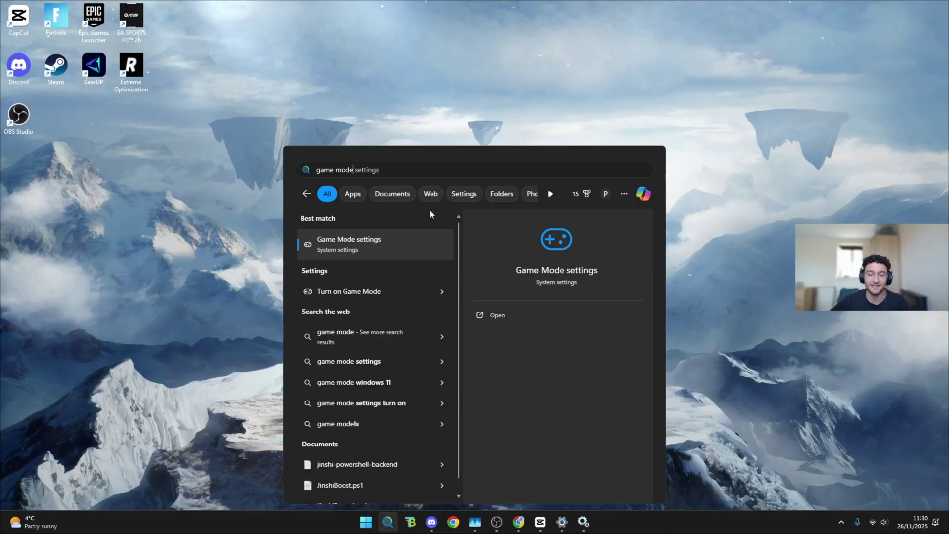
pyautogui.click(417, 246)
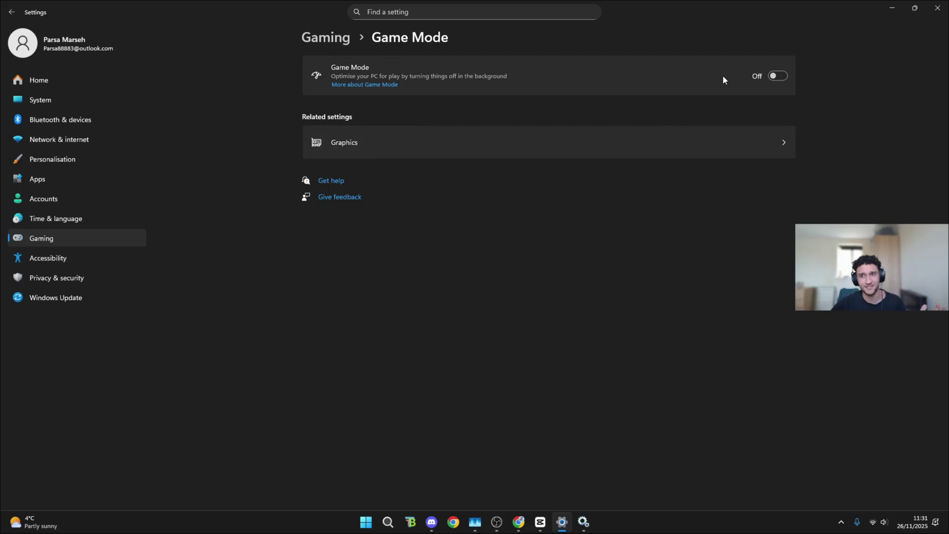
pyautogui.click(894, 6)
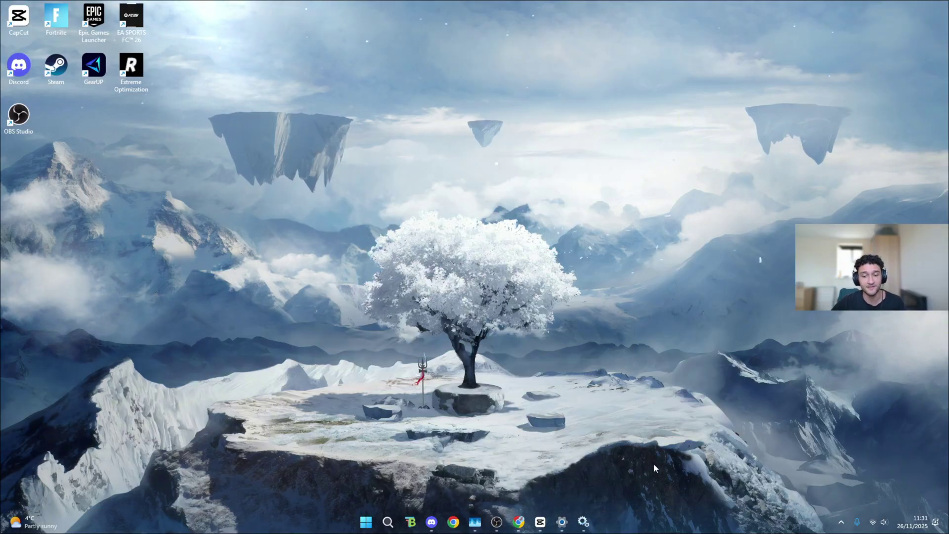
# Step: Reopen Task Manager from the taskbar on the Performance page: CPU at 18%, 286 processes
pyautogui.rightClick(641, 522)
pyautogui.click(679, 484)
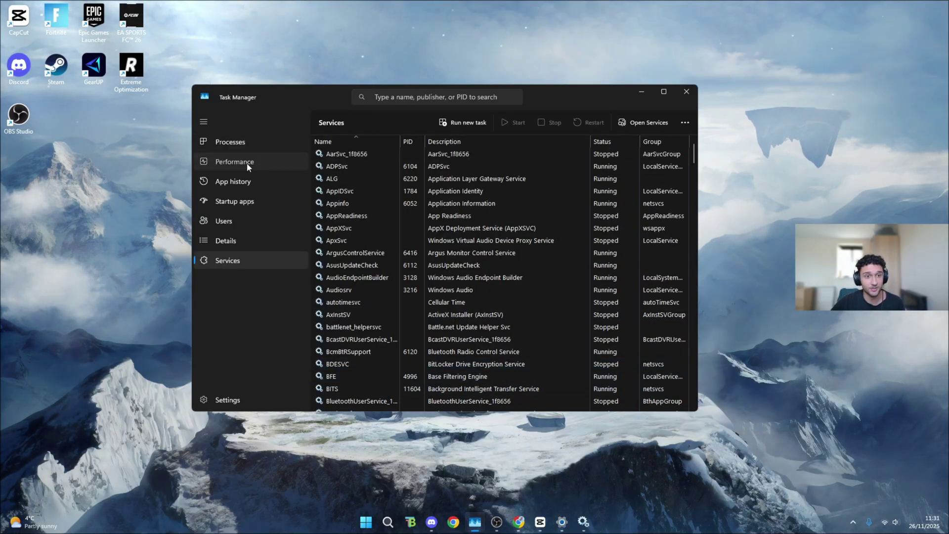
pyautogui.click(242, 162)
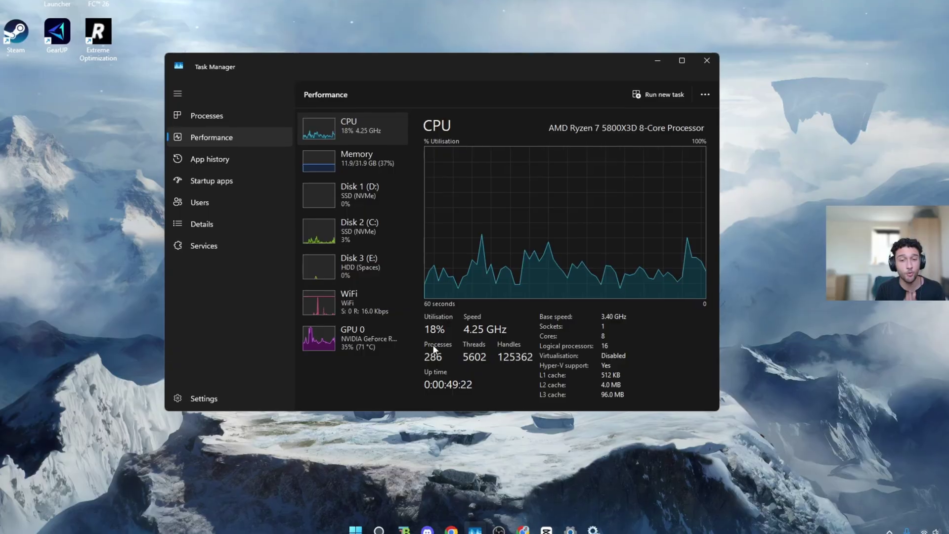